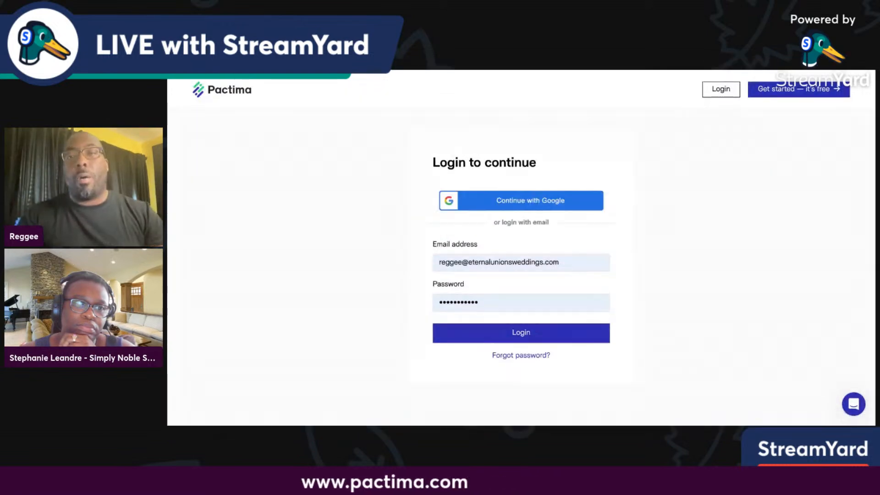
Sign in to Pactima and start composing a new signing package.
{"action": "left_click", "coordinate": [508, 321]}
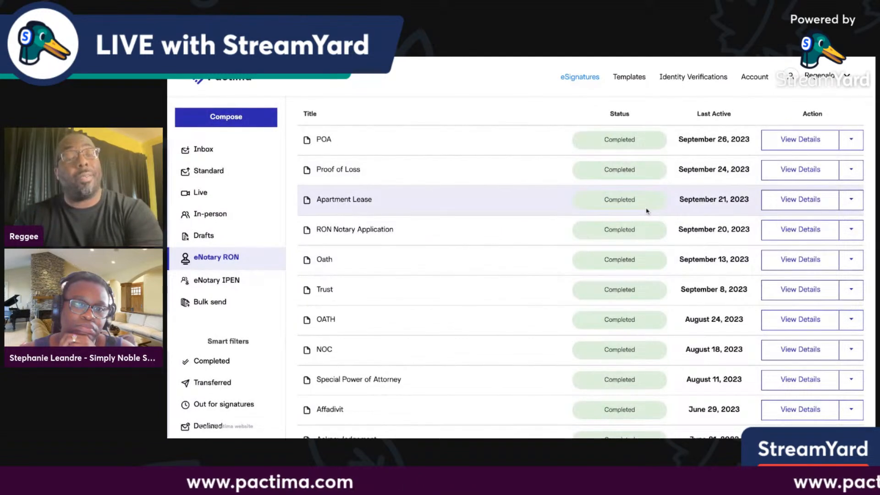
{"action": "left_click", "coordinate": [211, 123]}
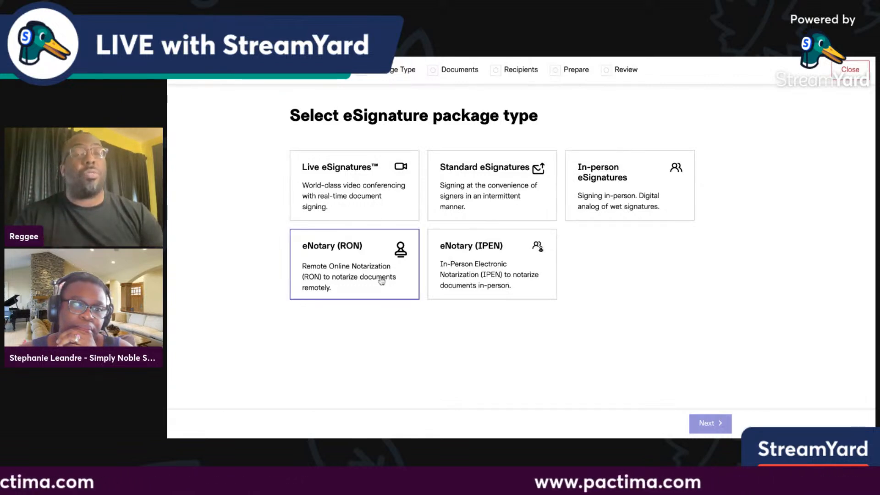
Choose the eNotary (RON) package type, keep Jurat.pdf as the document, and continue to recipients.
{"action": "left_click", "coordinate": [352, 269]}
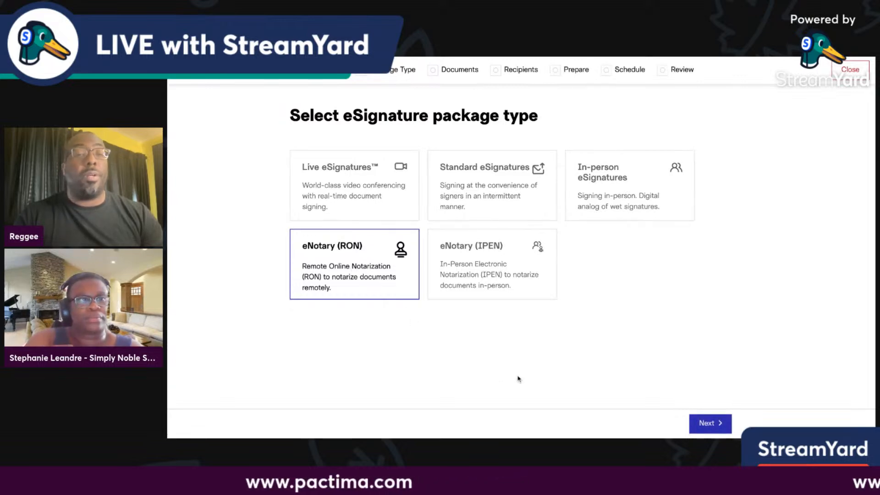
{"action": "left_click", "coordinate": [721, 423]}
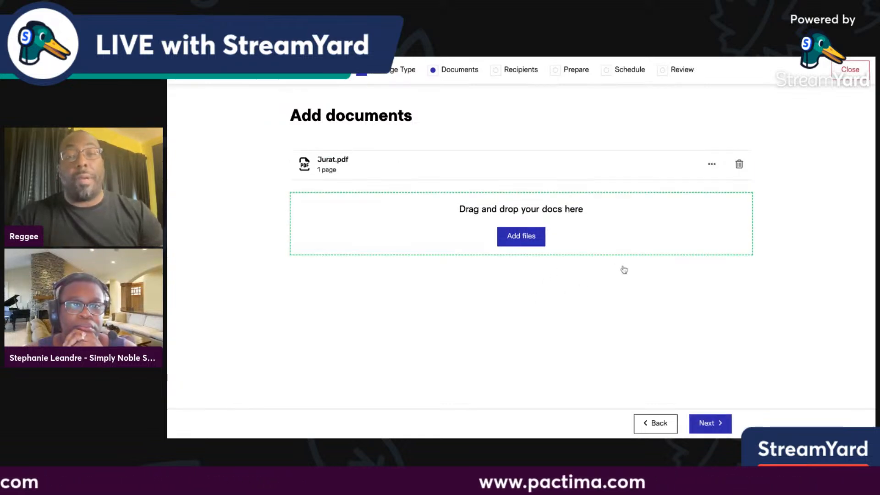
{"action": "left_click", "coordinate": [721, 430]}
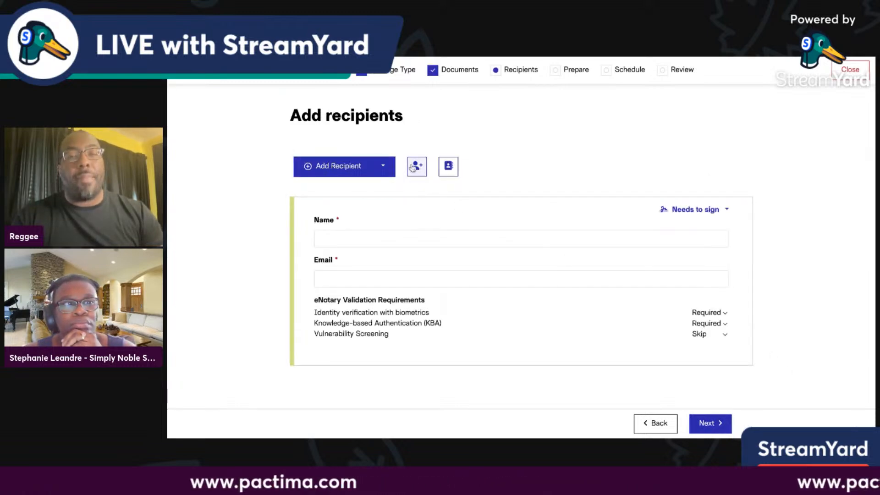
Add yourself and the second signer from saved contacts as recipients, with KBA set to Skip.
{"action": "left_click", "coordinate": [414, 167]}
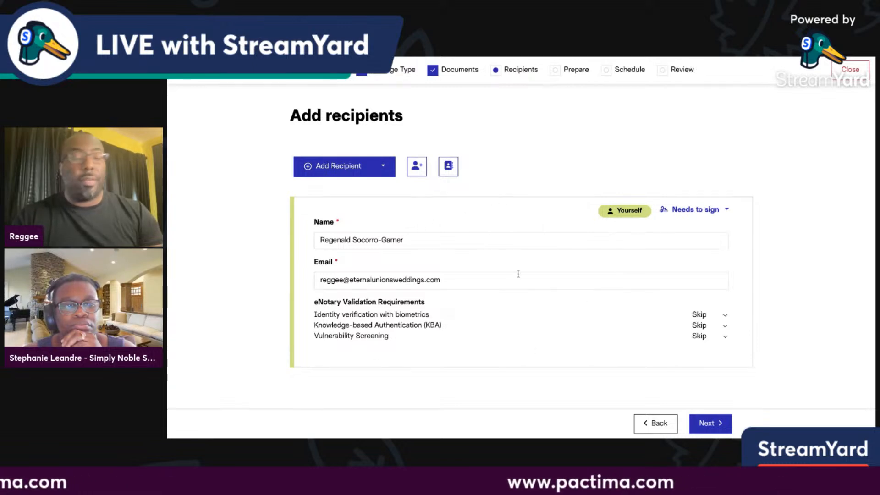
{"action": "left_click", "coordinate": [359, 170]}
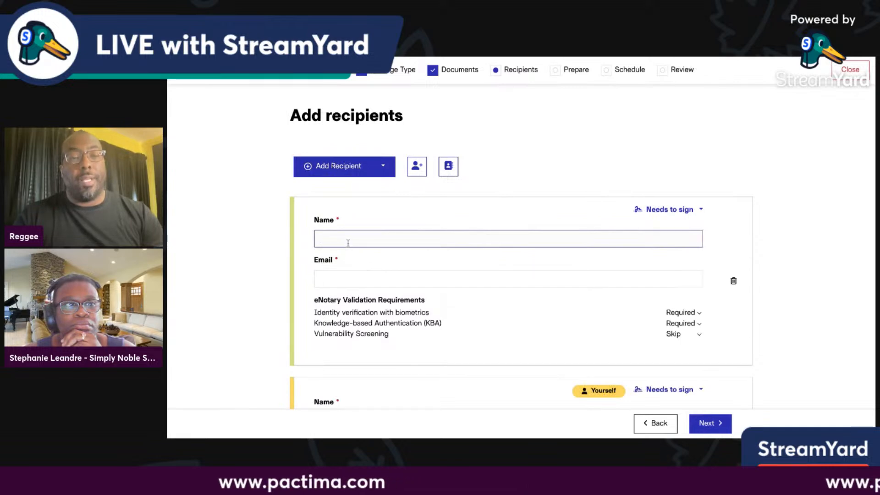
{"action": "type", "text": "Step"}
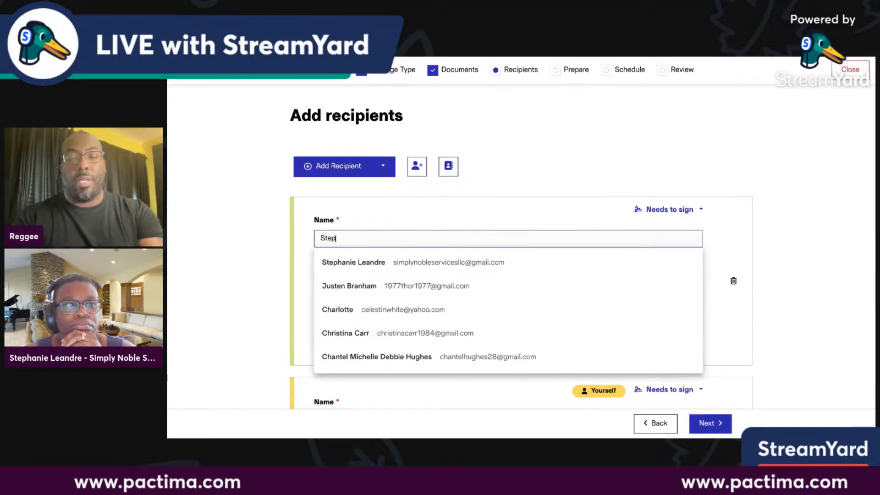
{"action": "left_click", "coordinate": [412, 268]}
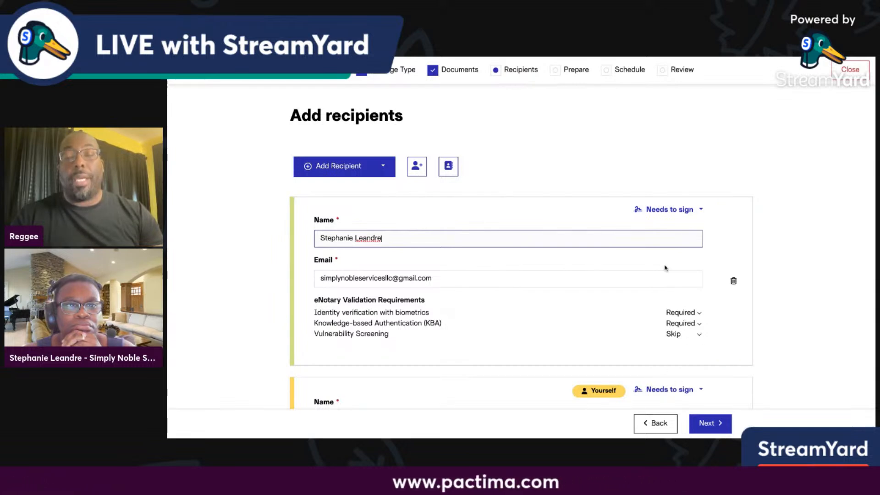
{"action": "scroll", "coordinate": [665, 268], "scroll_direction": "down", "scroll_amount": 2}
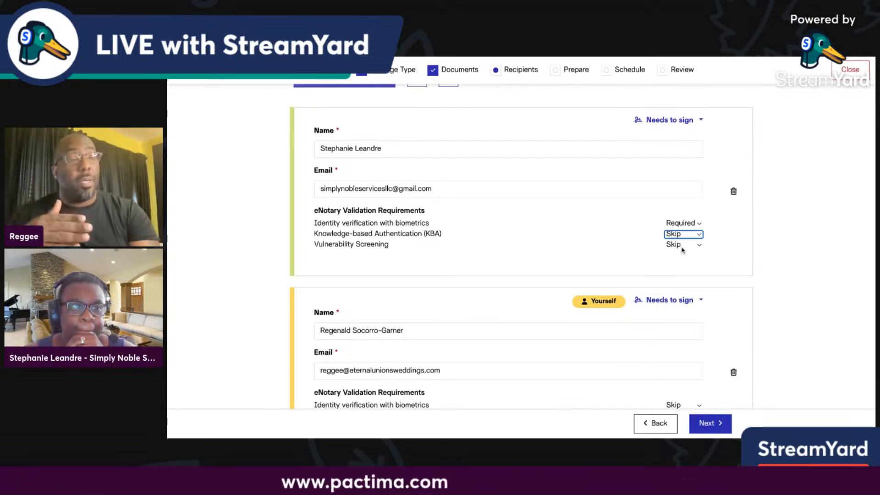
Set the signer's identity verification to Skip and proceed to the Prepare step.
{"action": "left_click", "coordinate": [686, 223]}
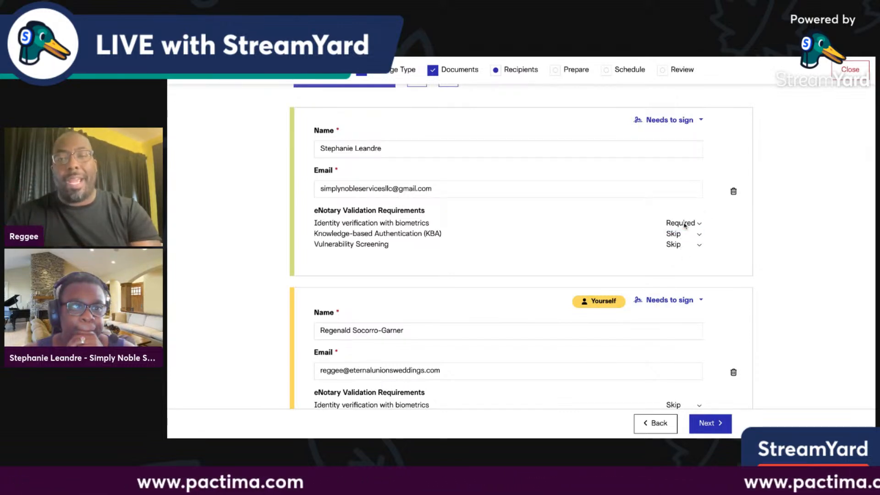
{"action": "left_click", "coordinate": [686, 214]}
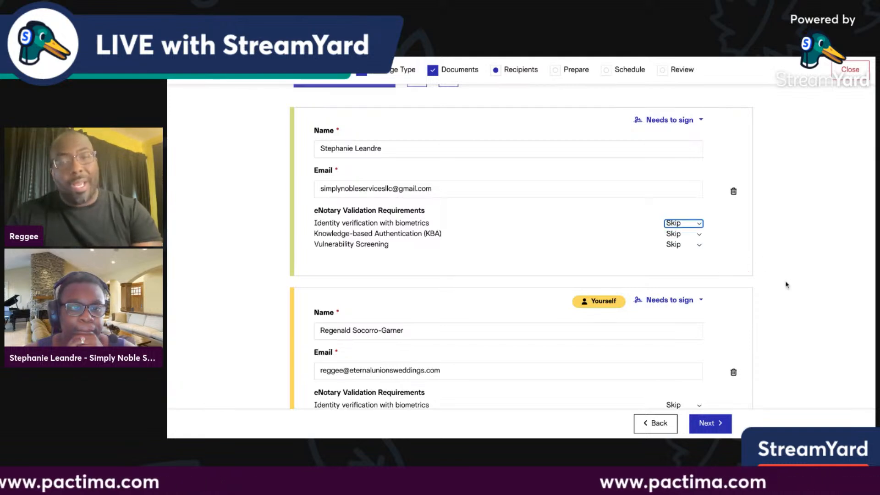
{"action": "scroll", "coordinate": [807, 299], "scroll_direction": "down", "scroll_amount": 2}
{"action": "scroll", "coordinate": [807, 298], "scroll_direction": "up", "scroll_amount": 3}
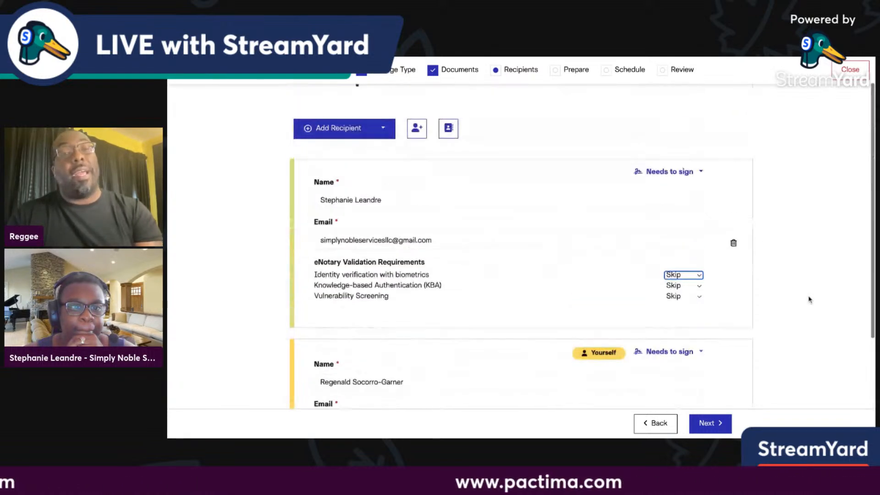
{"action": "scroll", "coordinate": [808, 299], "scroll_direction": "down", "scroll_amount": 1}
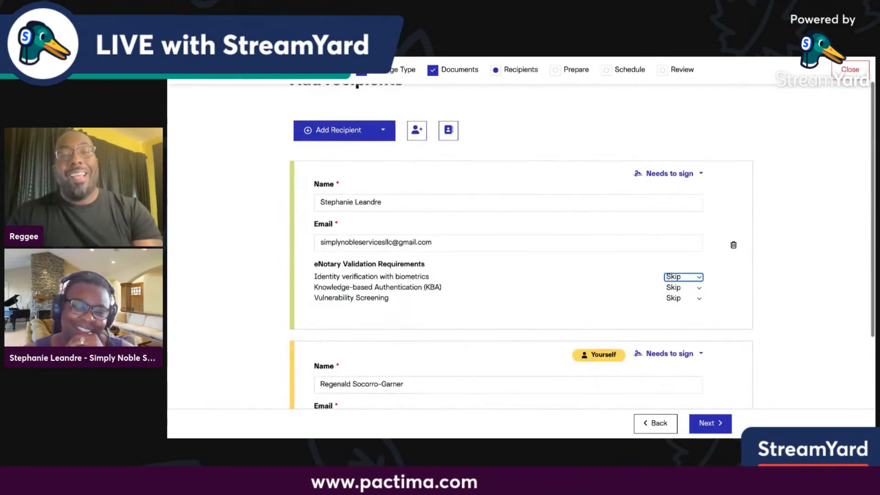
{"action": "scroll", "coordinate": [808, 299], "scroll_direction": "up", "scroll_amount": 1}
{"action": "scroll", "coordinate": [521, 248], "scroll_direction": "up", "scroll_amount": 1}
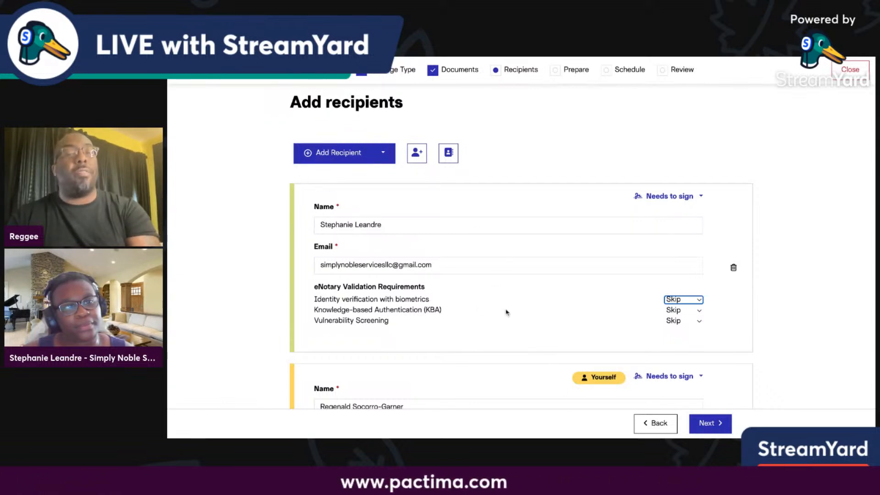
{"action": "scroll", "coordinate": [506, 310], "scroll_direction": "down", "scroll_amount": 1}
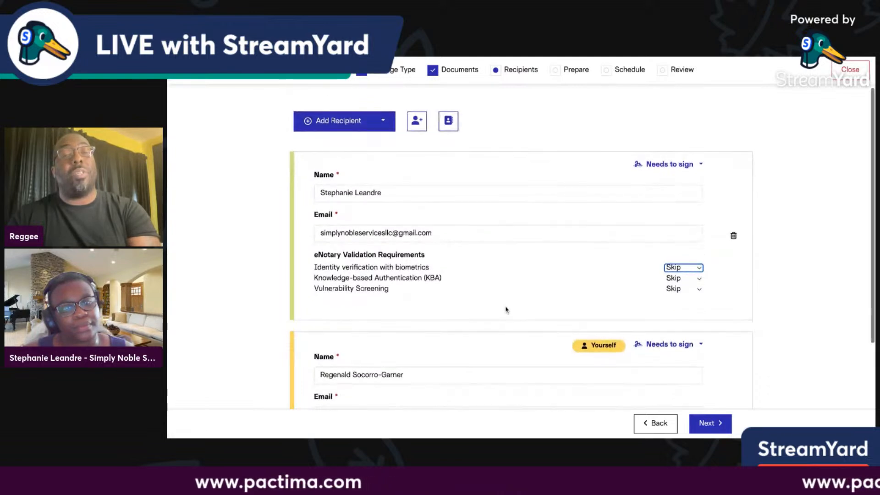
{"action": "scroll", "coordinate": [641, 277], "scroll_direction": "down", "scroll_amount": 3}
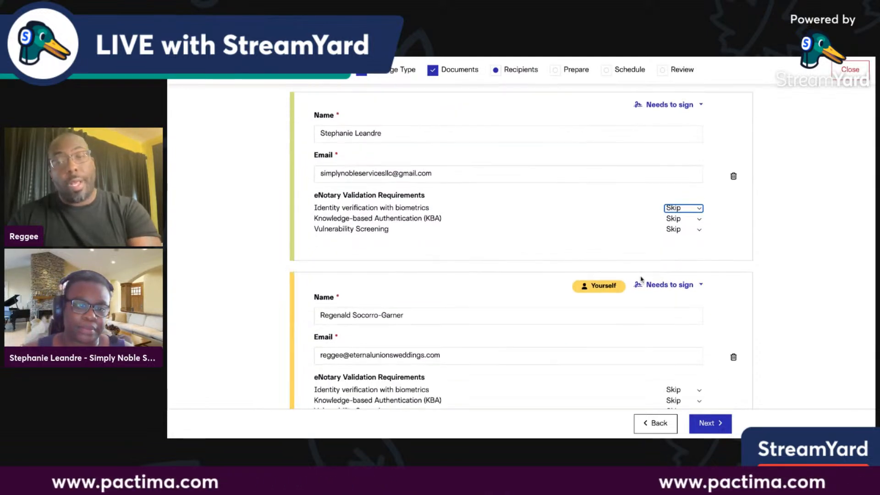
{"action": "scroll", "coordinate": [641, 279], "scroll_direction": "up", "scroll_amount": 2}
{"action": "scroll", "coordinate": [641, 279], "scroll_direction": "up", "scroll_amount": 3}
{"action": "scroll", "coordinate": [430, 122], "scroll_direction": "down", "scroll_amount": 2}
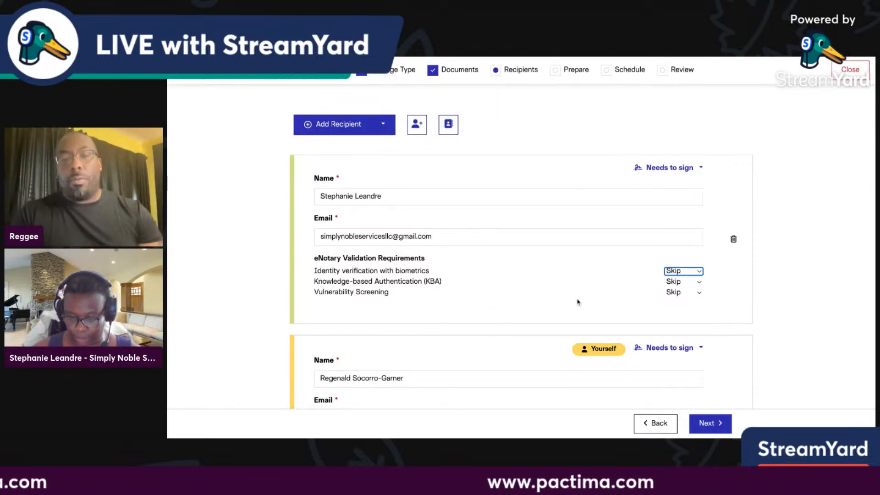
{"action": "scroll", "coordinate": [580, 298], "scroll_direction": "down", "scroll_amount": 1}
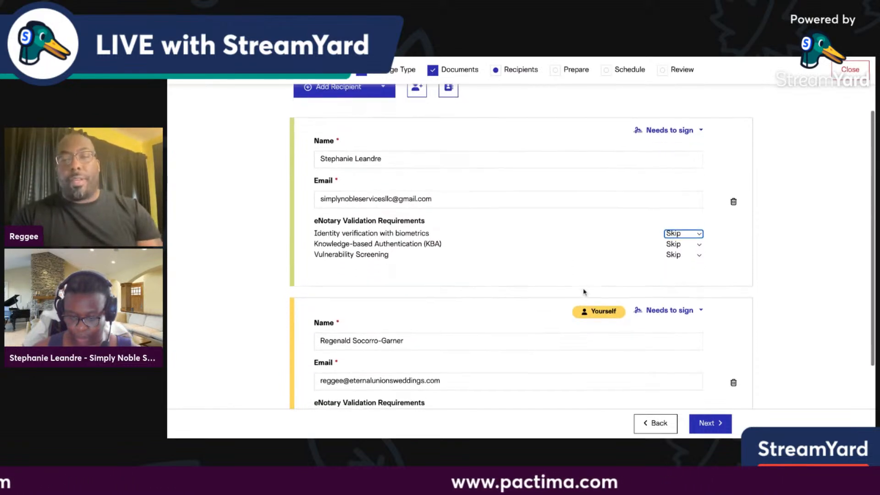
{"action": "left_click", "coordinate": [704, 424]}
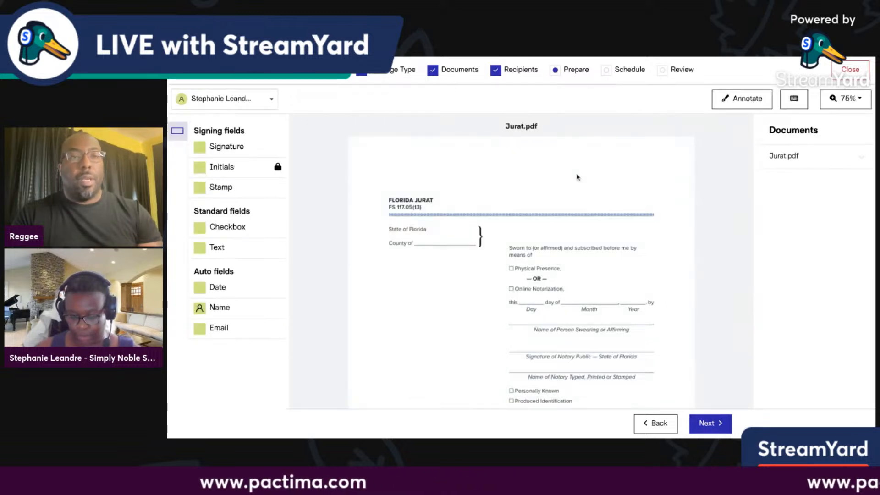
Keep fields assigned to the first signer and add a slightly enlarged signature field.
{"action": "left_click", "coordinate": [270, 99]}
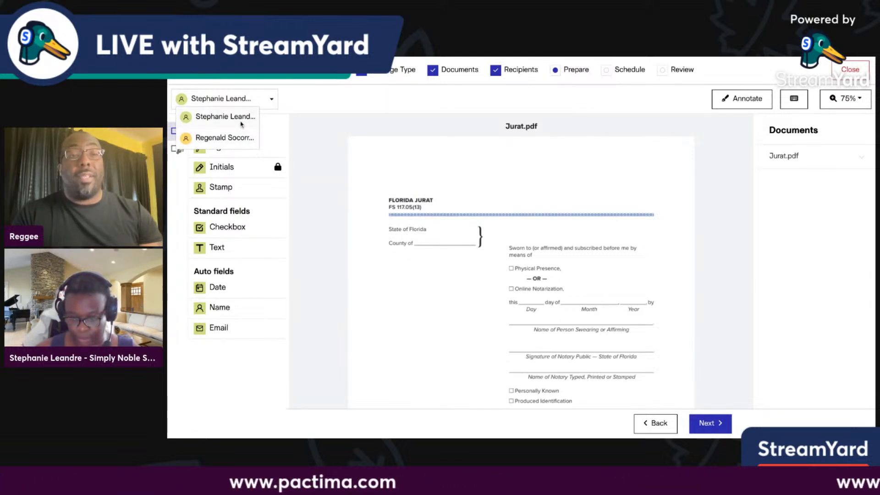
{"action": "left_click", "coordinate": [315, 140]}
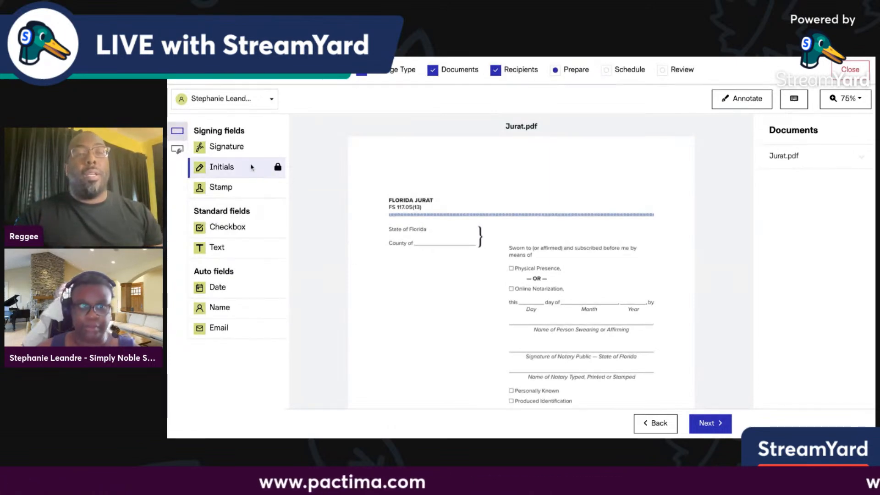
{"action": "left_click", "coordinate": [236, 146]}
{"action": "left_click", "coordinate": [412, 158]}
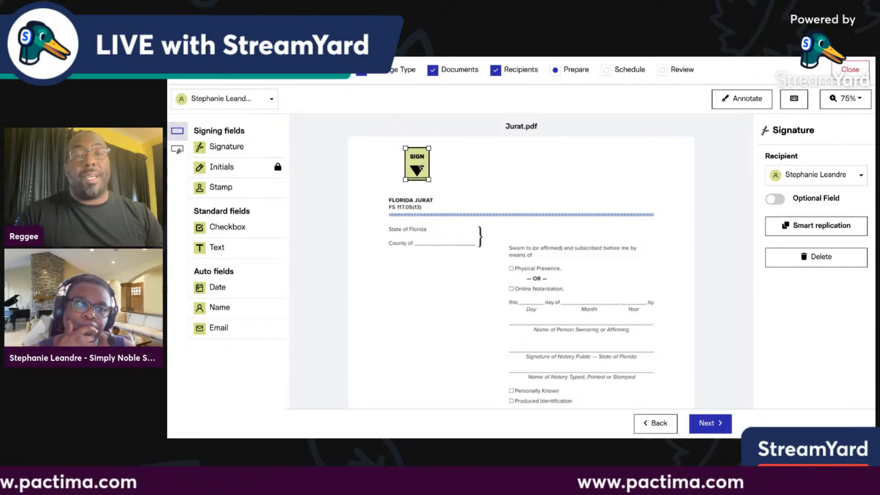
{"action": "left_click_drag", "start_coordinate": [418, 166], "coordinate": [423, 172]}
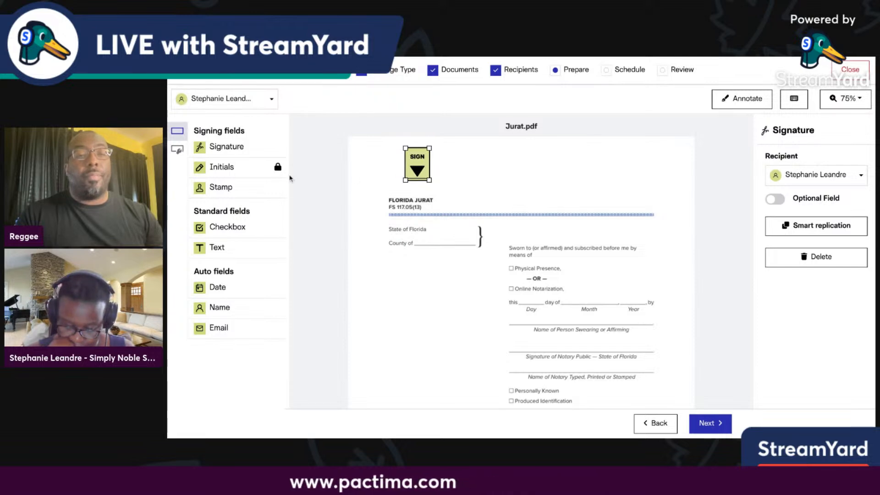
Place initials fields beside the signature box, deleting the misplaced extras.
{"action": "left_click_drag", "start_coordinate": [228, 171], "coordinate": [476, 157]}
{"action": "left_click", "coordinate": [487, 152]}
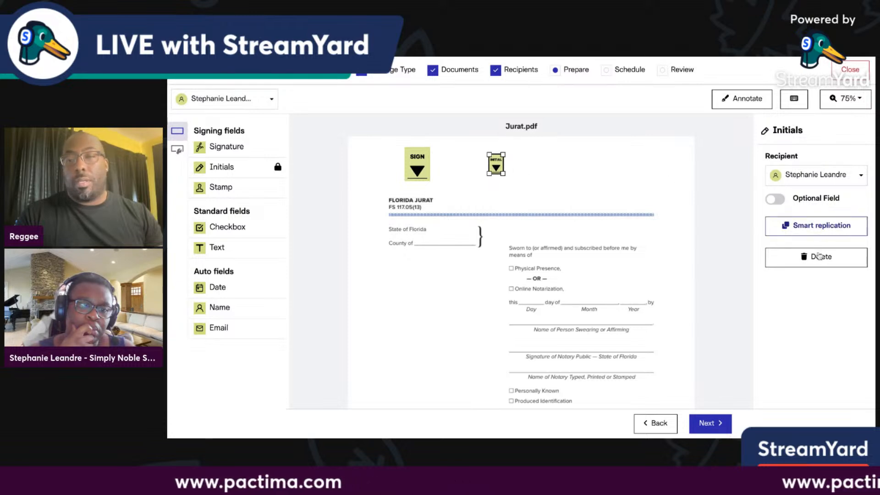
{"action": "key", "text": "Delete"}
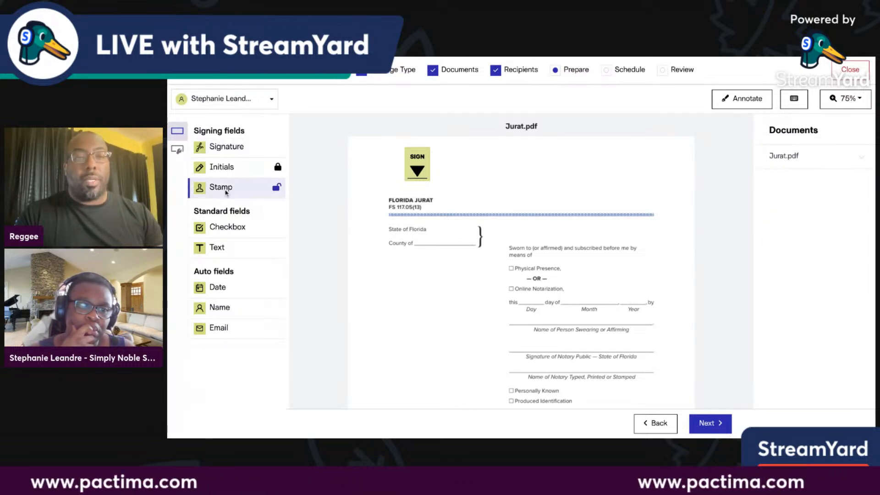
{"action": "left_click", "coordinate": [236, 167]}
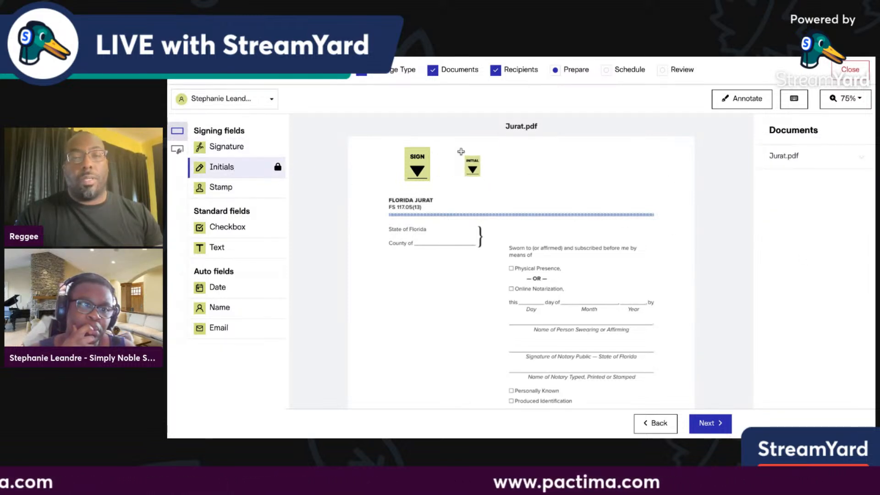
{"action": "left_click", "coordinate": [463, 154]}
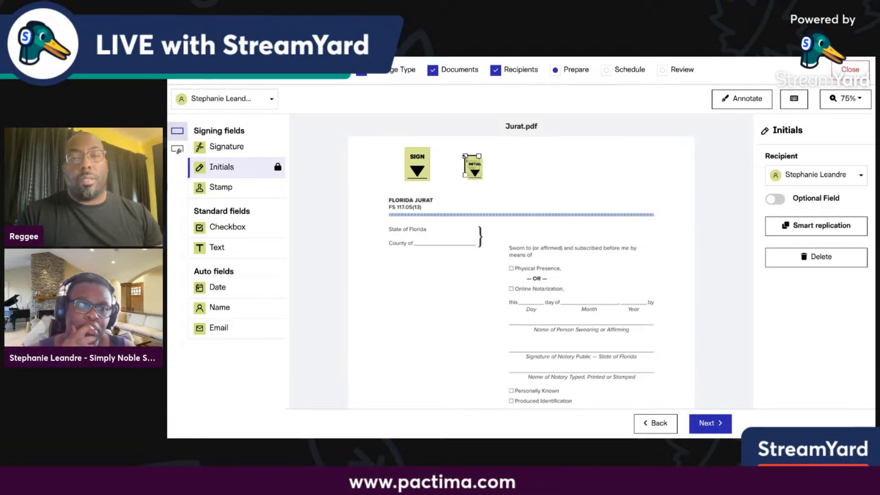
{"action": "left_click", "coordinate": [534, 188]}
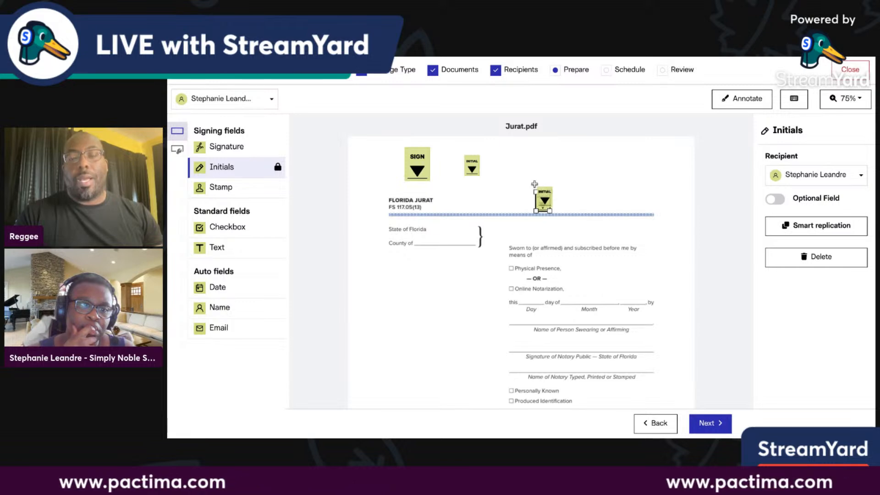
{"action": "left_click", "coordinate": [792, 257]}
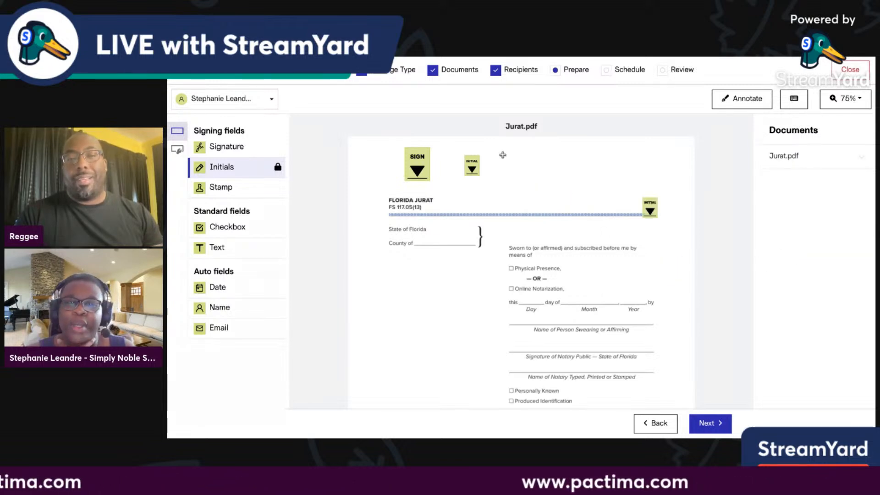
{"action": "left_click", "coordinate": [525, 155]}
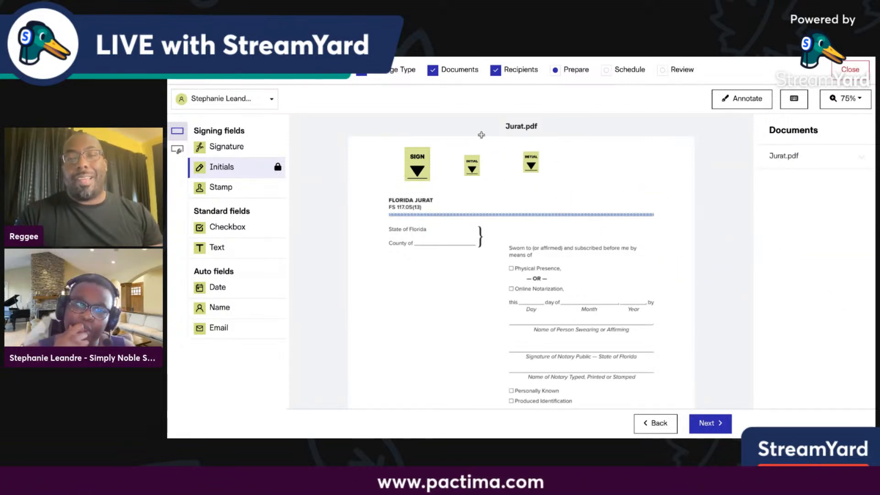
{"action": "left_click", "coordinate": [521, 155]}
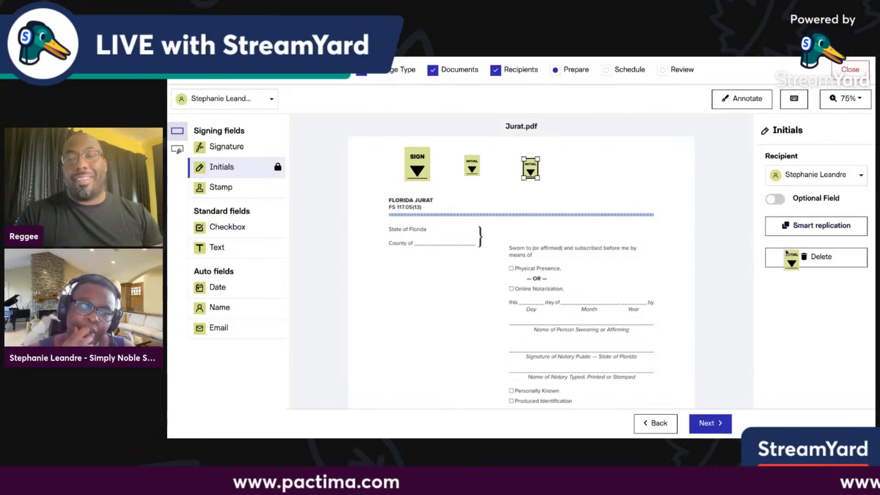
{"action": "left_click", "coordinate": [788, 255]}
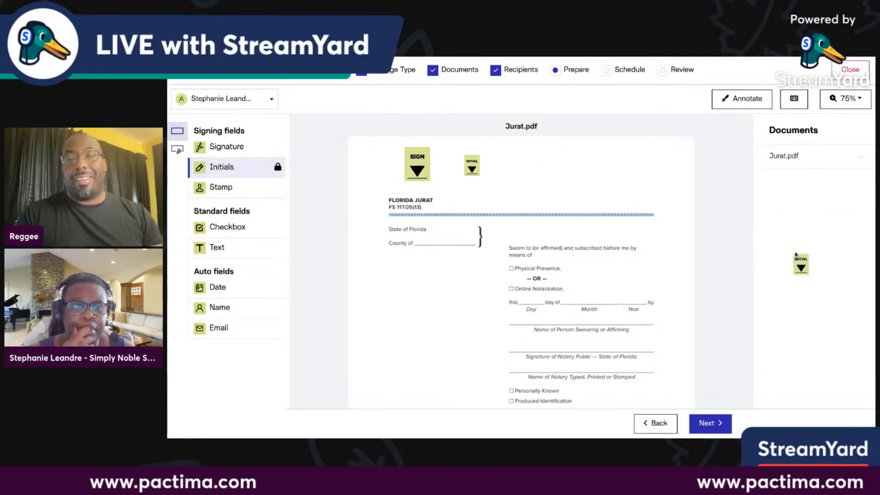
Line the remaining initials field up alongside the signature box.
{"action": "left_click", "coordinate": [445, 195]}
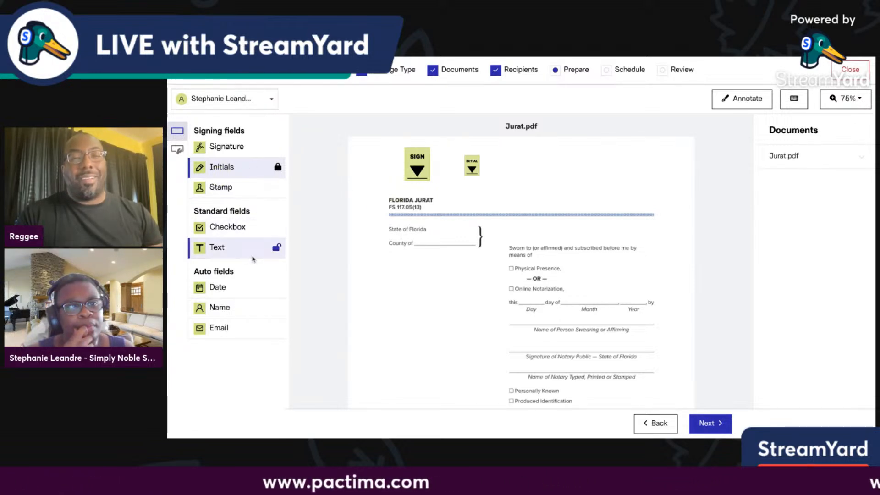
{"action": "left_click", "coordinate": [468, 160]}
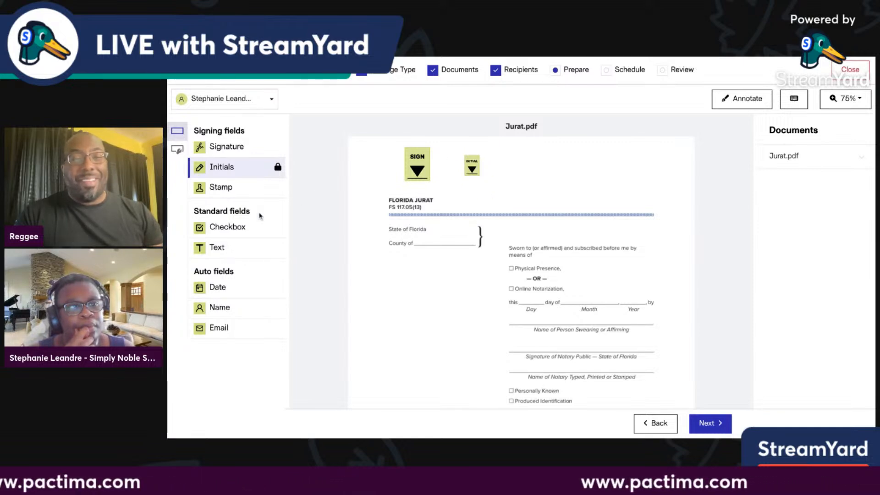
{"action": "left_click", "coordinate": [226, 148]}
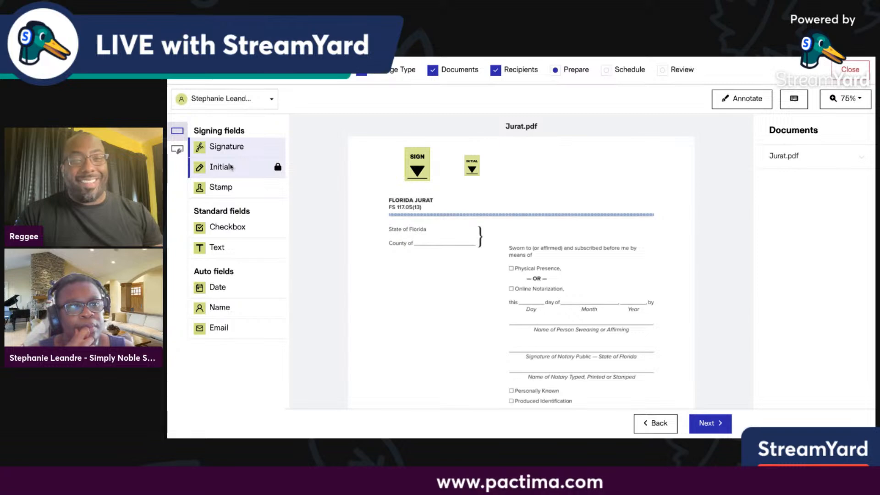
{"action": "left_click", "coordinate": [237, 195]}
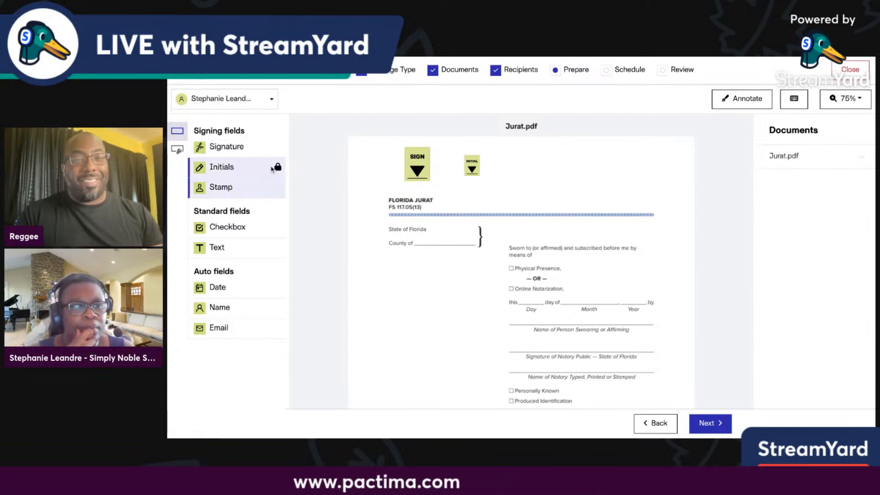
{"action": "left_click", "coordinate": [472, 173]}
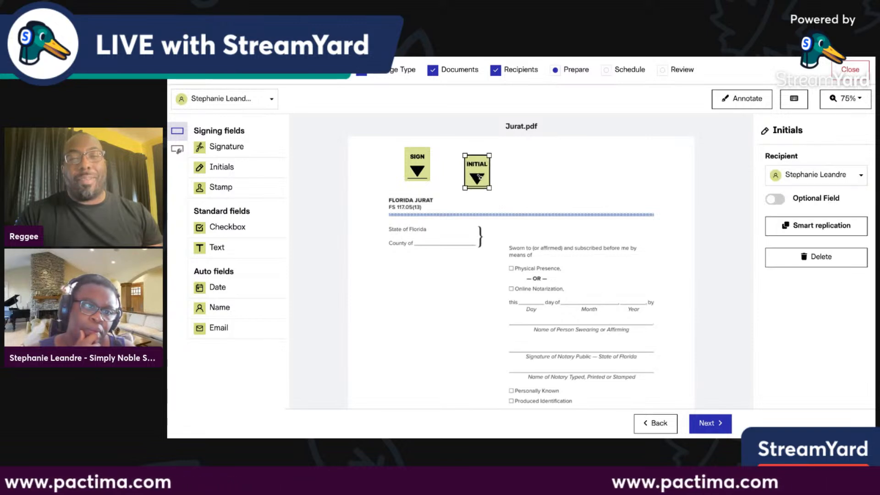
{"action": "left_click_drag", "start_coordinate": [479, 177], "coordinate": [488, 170]}
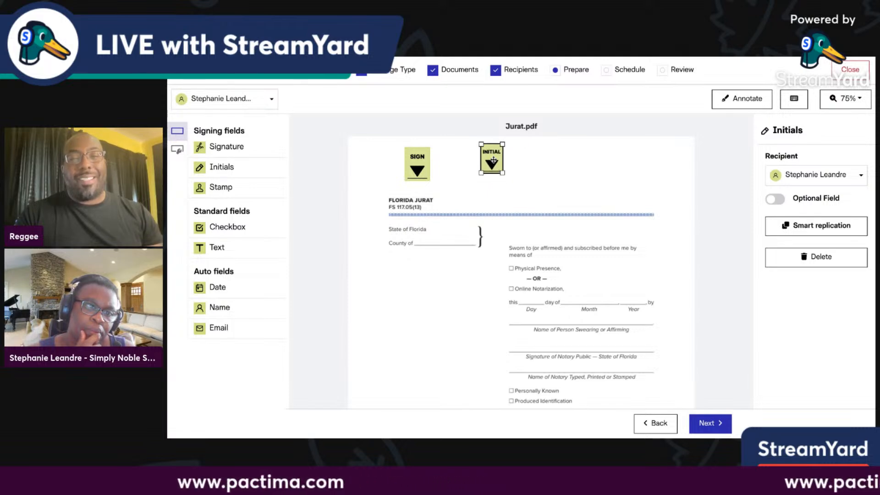
{"action": "left_click_drag", "start_coordinate": [493, 160], "coordinate": [493, 167]}
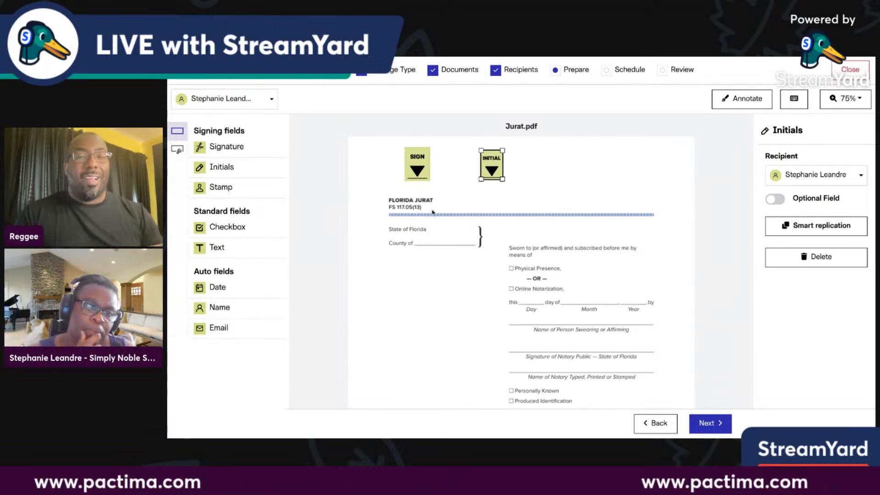
Add an enlarged text field top right, a date field below it, and a name field above FLORIDA JURAT.
{"action": "left_click", "coordinate": [231, 250]}
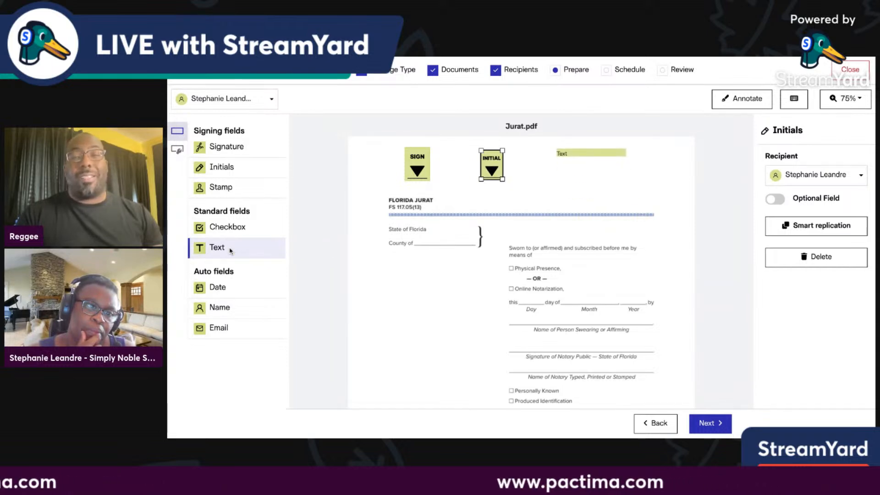
{"action": "left_click", "coordinate": [554, 148]}
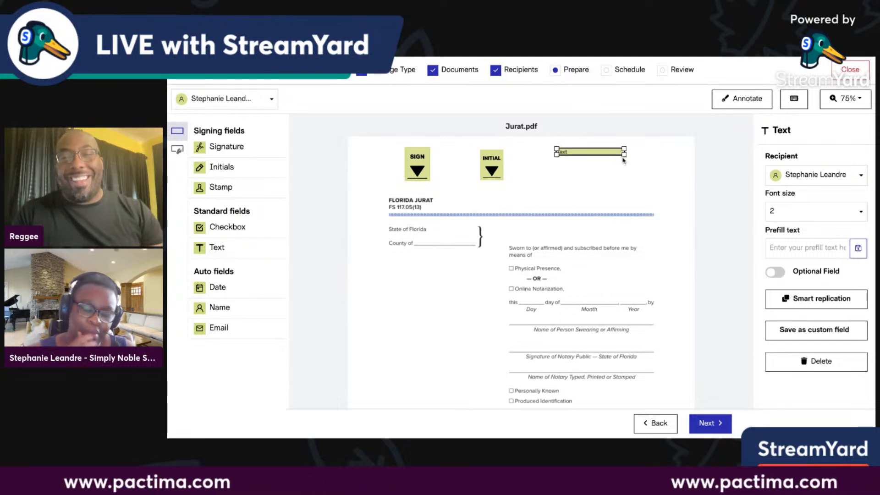
{"action": "left_click_drag", "start_coordinate": [624, 155], "coordinate": [627, 163]}
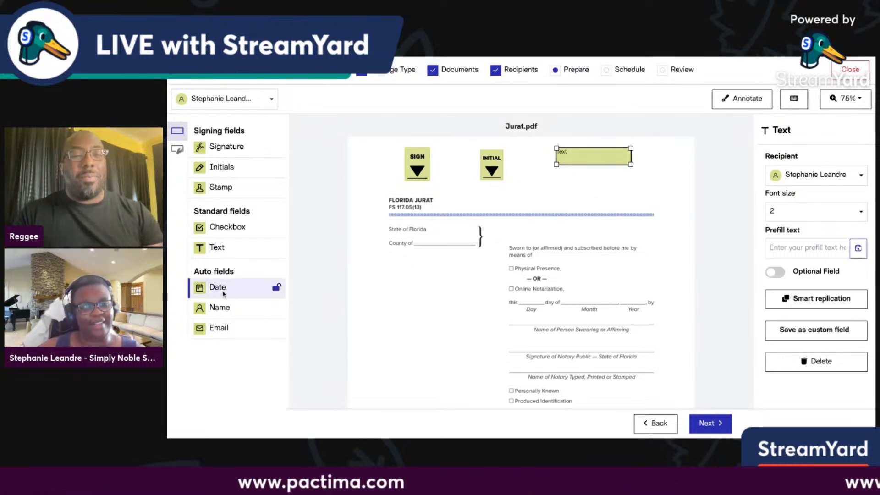
{"action": "left_click_drag", "start_coordinate": [223, 293], "coordinate": [556, 178]}
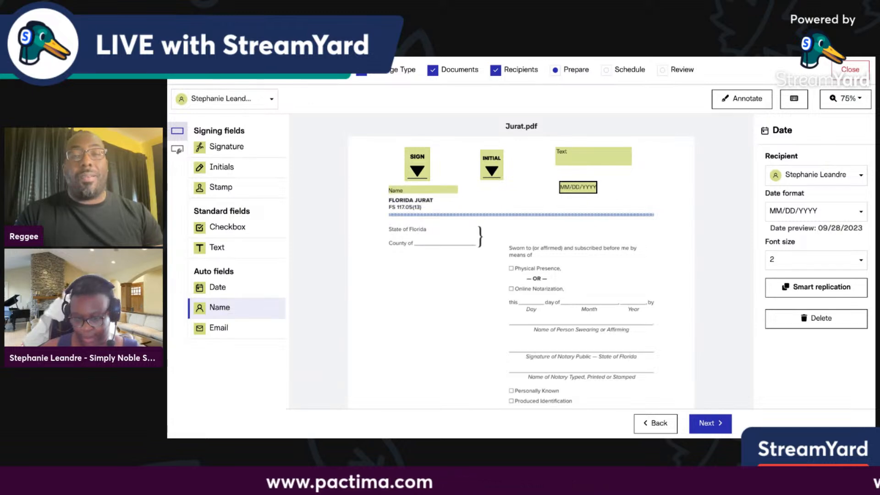
{"action": "left_click_drag", "start_coordinate": [388, 185], "coordinate": [388, 185]}
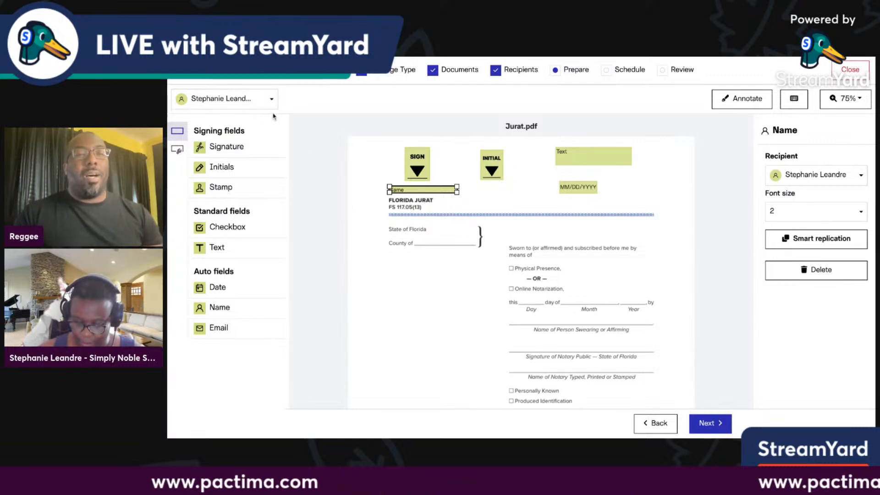
{"action": "left_click", "coordinate": [271, 99]}
Assign new fields to the second recipient and fit an 'Orange' text field on the County of line.
{"action": "left_click", "coordinate": [242, 137]}
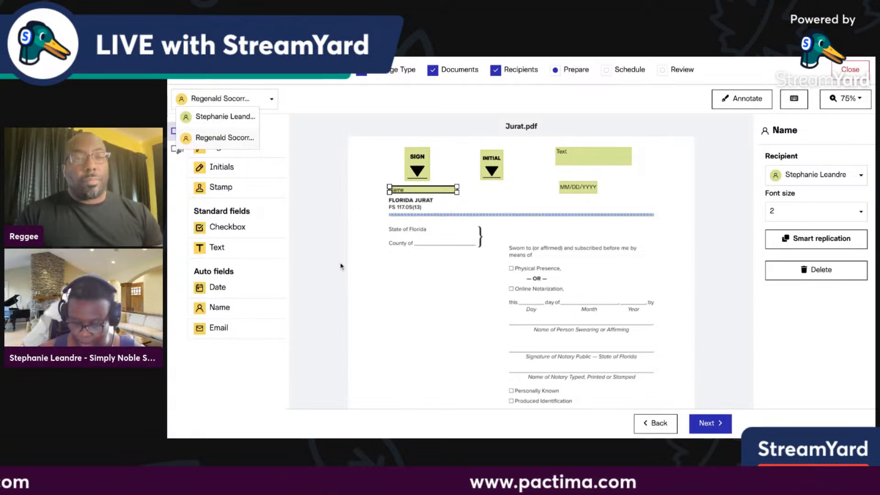
{"action": "left_click", "coordinate": [335, 248]}
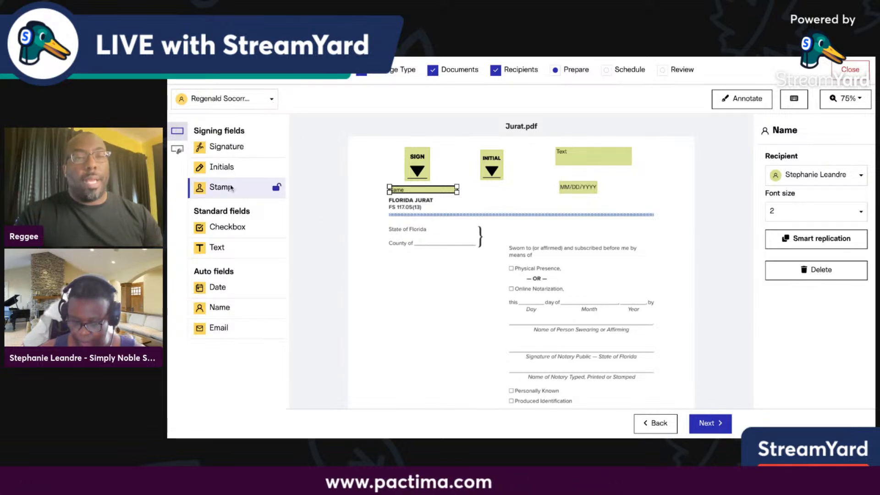
{"action": "scroll", "coordinate": [313, 273], "scroll_direction": "down", "scroll_amount": 2}
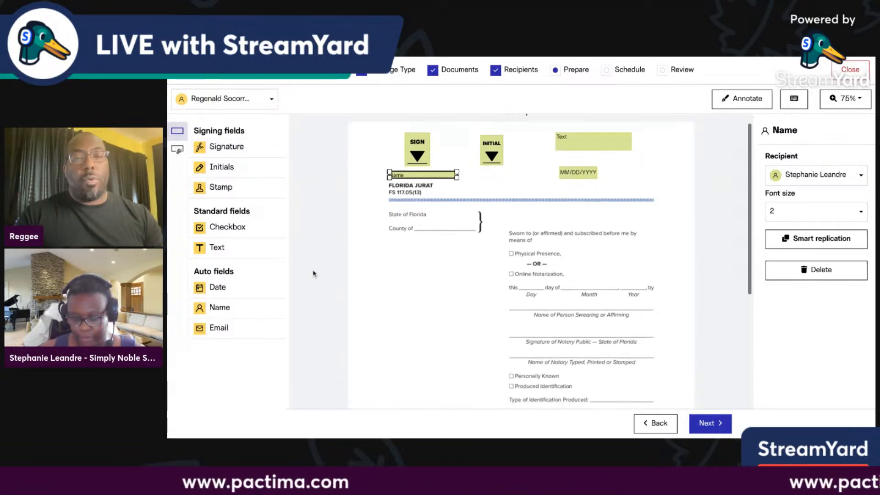
{"action": "left_click", "coordinate": [226, 252]}
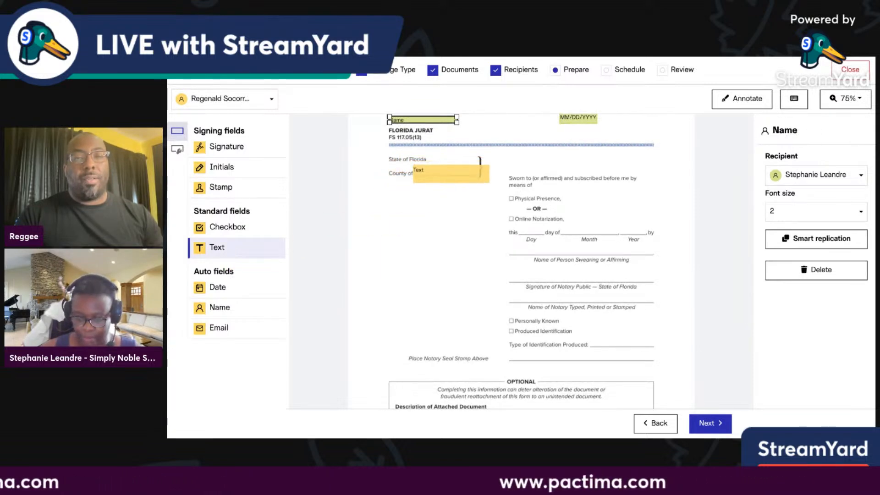
{"action": "left_click", "coordinate": [485, 179]}
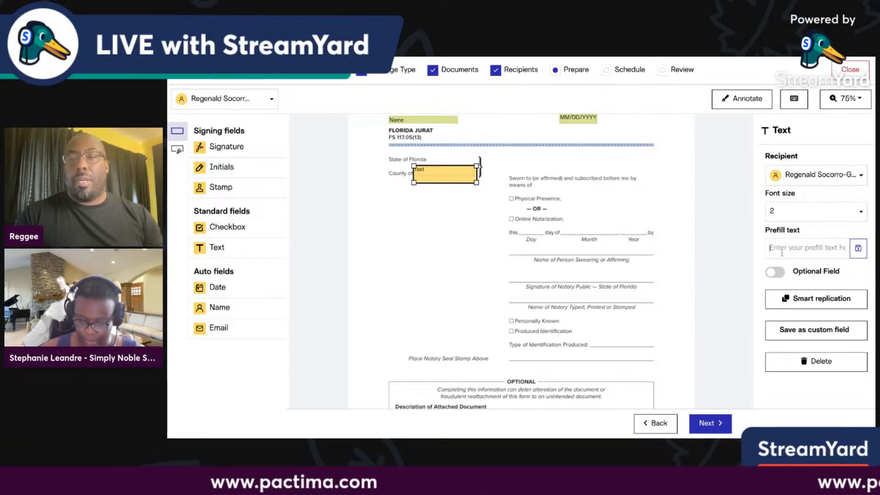
{"action": "type", "text": "Or"}
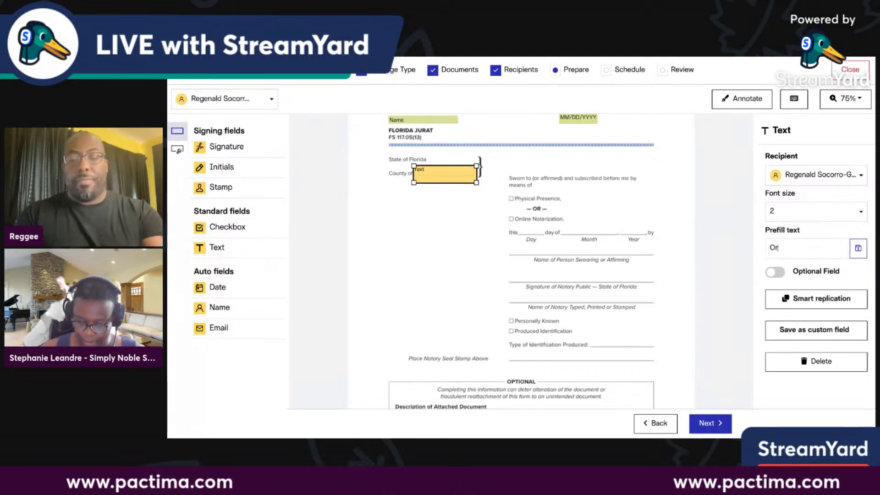
{"action": "type", "text": "ange"}
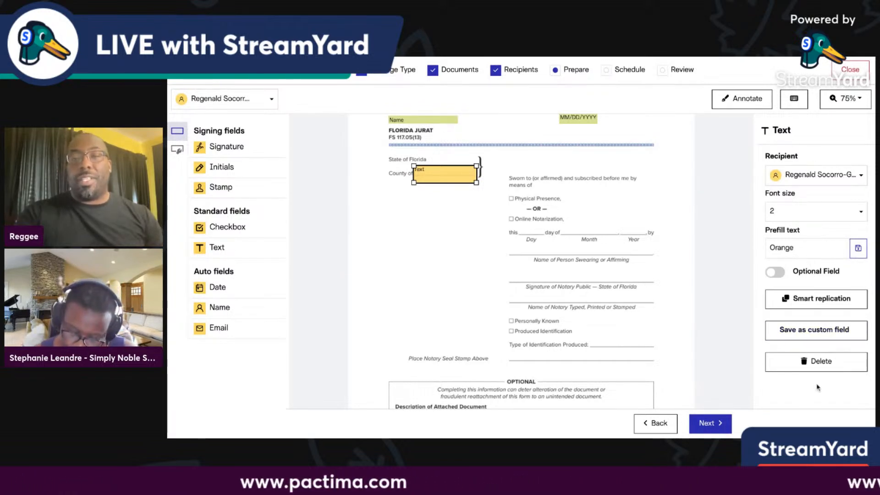
{"action": "left_click", "coordinate": [860, 217]}
{"action": "left_click", "coordinate": [860, 223]}
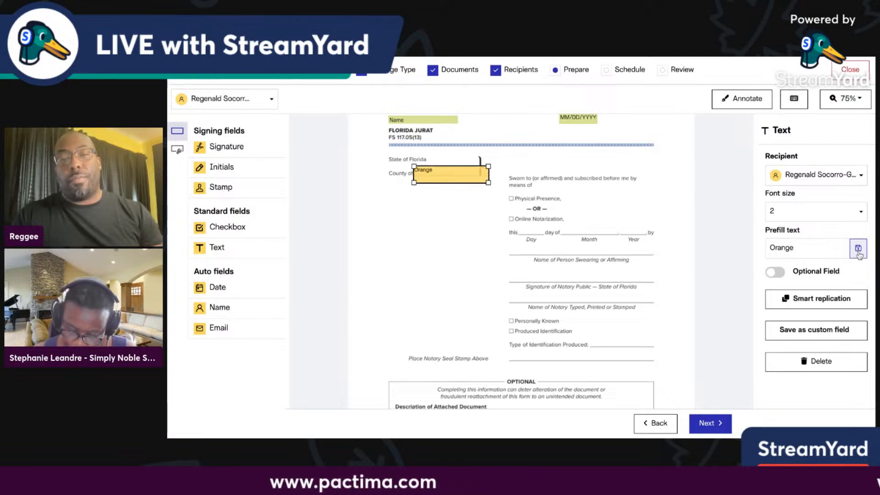
{"action": "left_click_drag", "start_coordinate": [489, 183], "coordinate": [476, 187]}
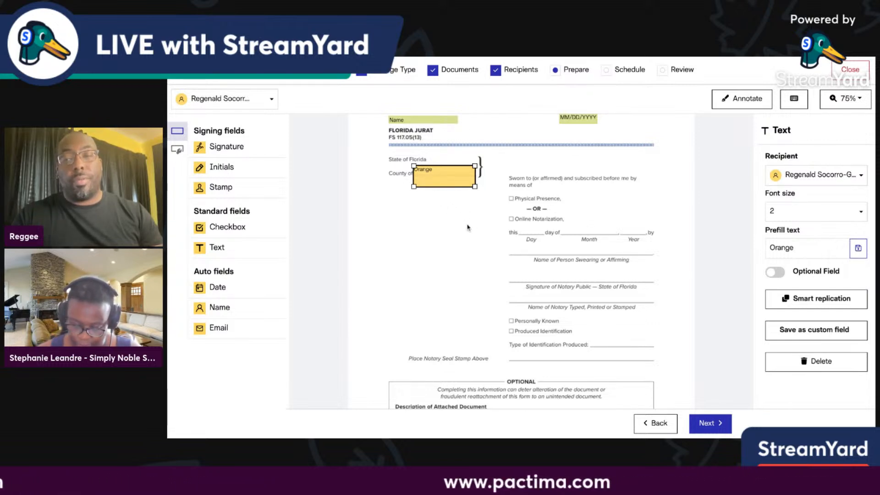
{"action": "scroll", "coordinate": [583, 275], "scroll_direction": "down", "scroll_amount": 2}
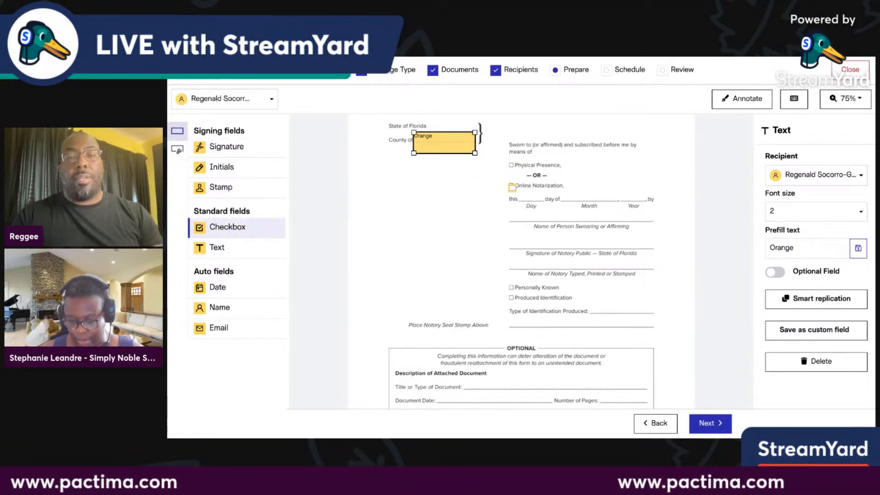
Add a checkbox on Online Notarization and a '28th' text field on the day blank.
{"action": "left_click_drag", "start_coordinate": [233, 231], "coordinate": [510, 185]}
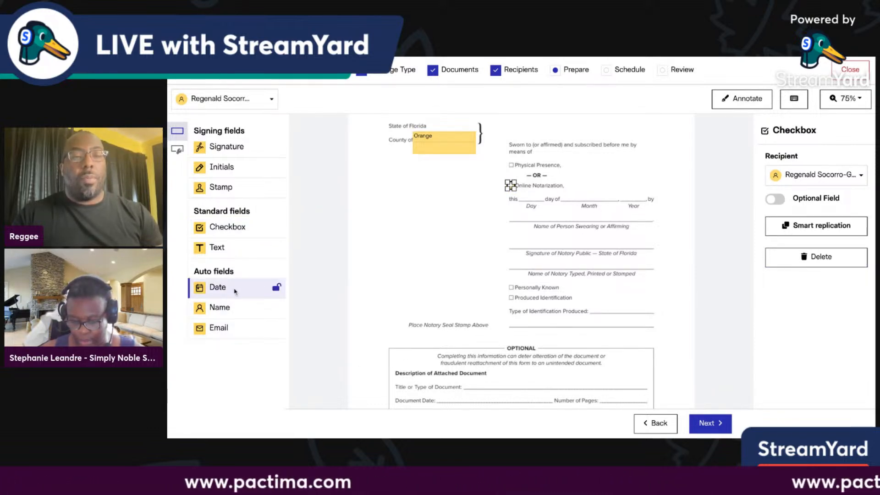
{"action": "left_click_drag", "start_coordinate": [225, 251], "coordinate": [401, 225]}
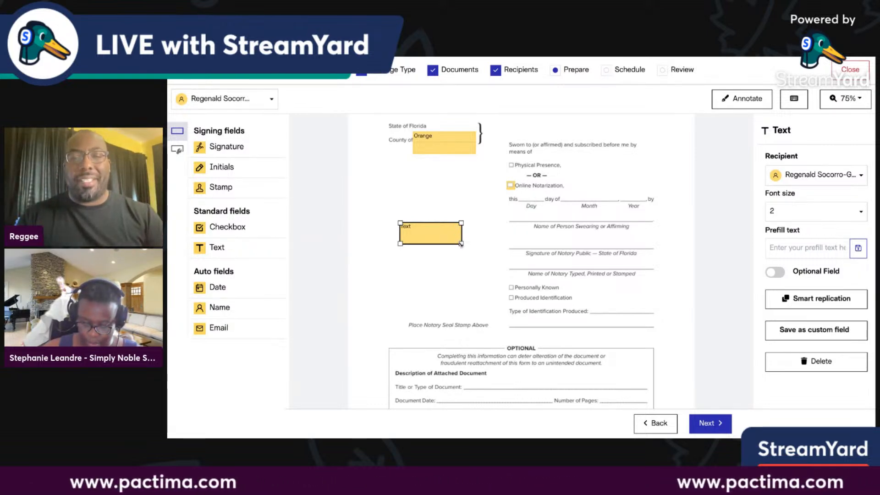
{"action": "left_click_drag", "start_coordinate": [461, 244], "coordinate": [551, 204]}
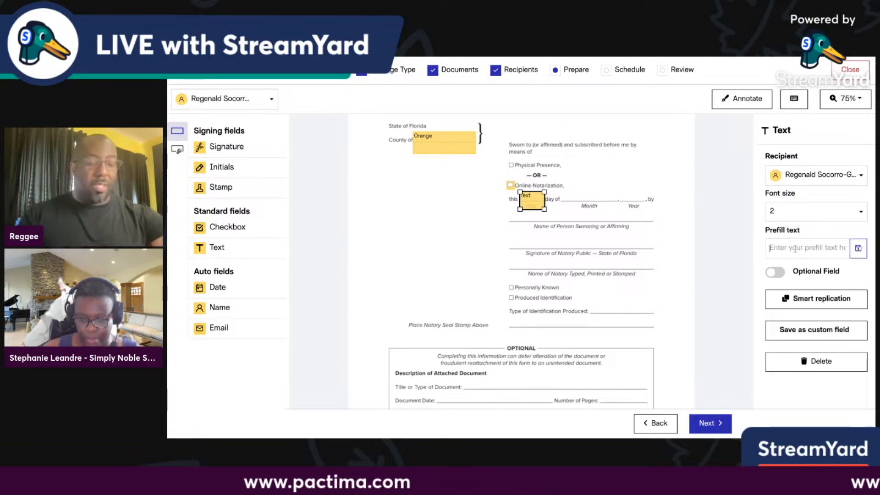
{"action": "type", "text": "28th"}
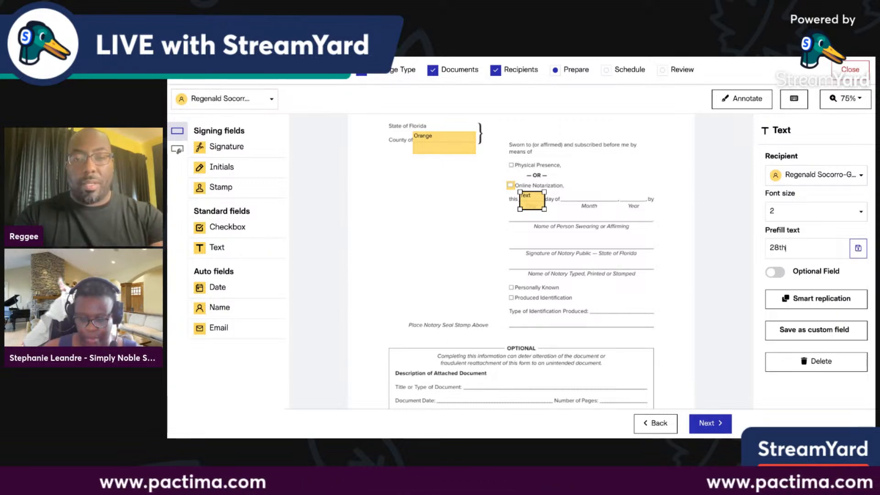
{"action": "left_click", "coordinate": [860, 250]}
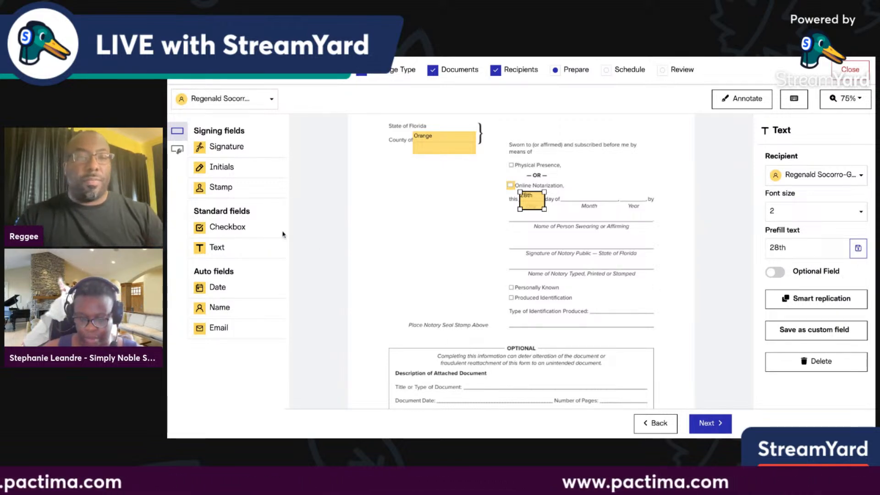
Add a 'September' text field on the month blank and another field by the year blank.
{"action": "left_click", "coordinate": [219, 249]}
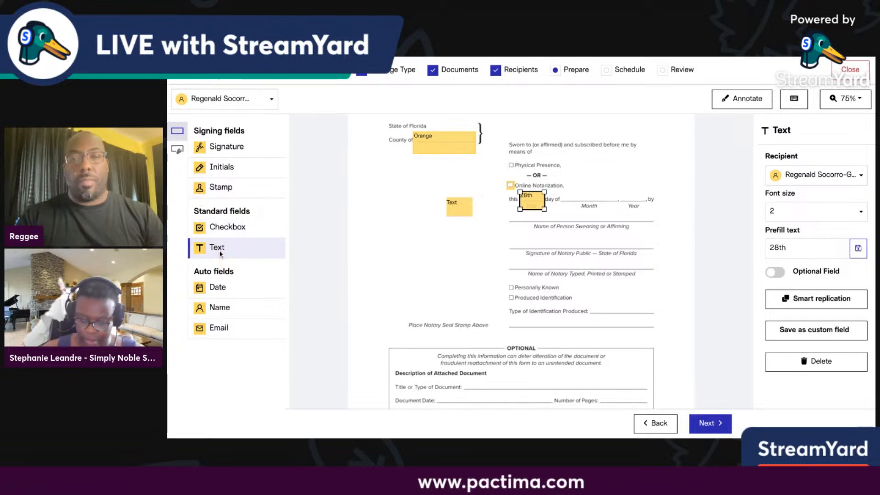
{"action": "left_click_drag", "start_coordinate": [220, 254], "coordinate": [587, 201]}
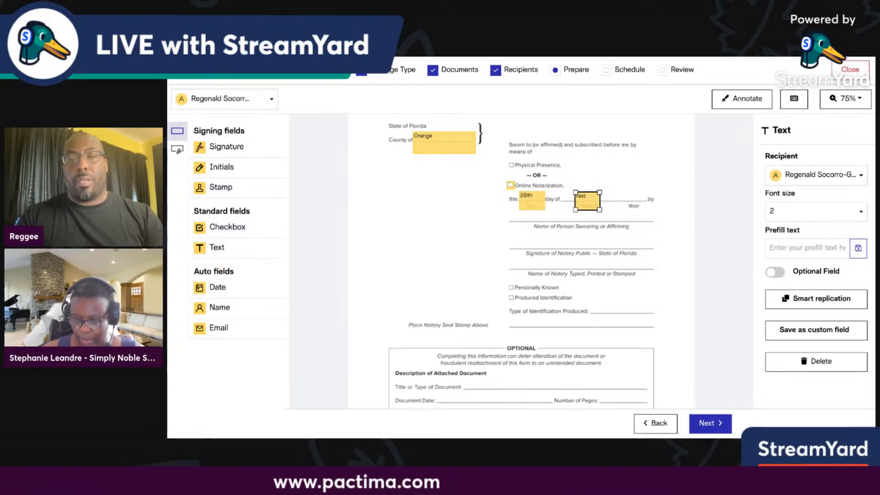
{"action": "type", "text": "S"}
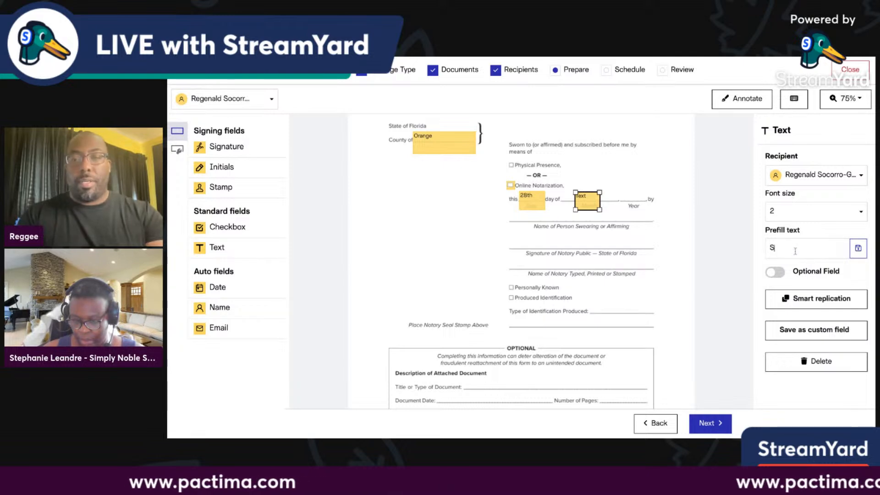
{"action": "type", "text": "eptember"}
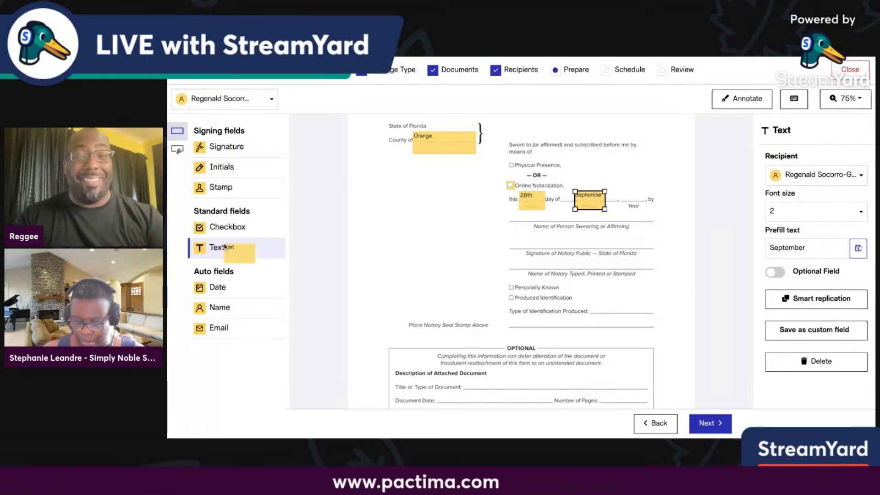
{"action": "left_click_drag", "start_coordinate": [225, 247], "coordinate": [635, 201]}
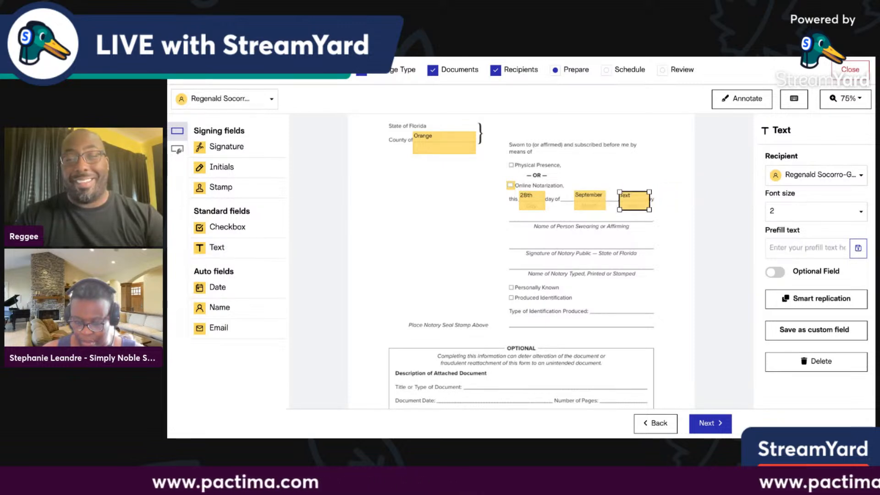
Prefill the year field with 2023 and recheck the 28th and September values.
{"action": "left_click", "coordinate": [771, 248]}
{"action": "type", "text": "2023"}
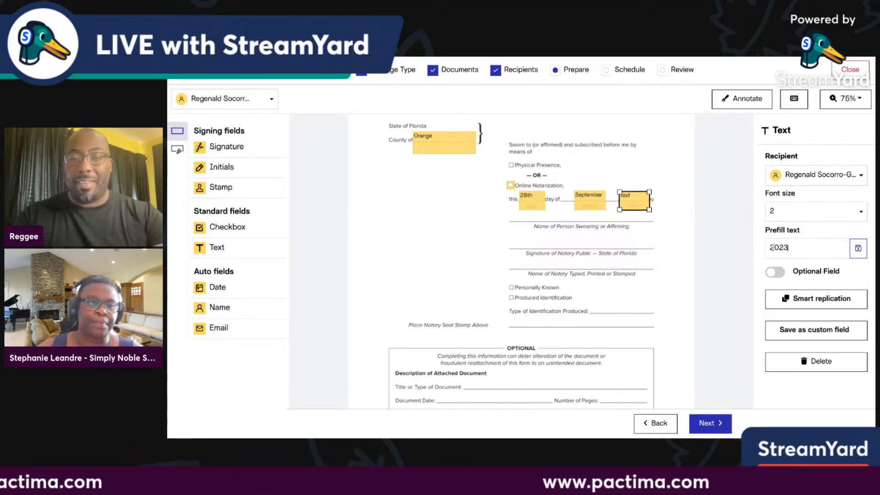
{"action": "left_click", "coordinate": [858, 249]}
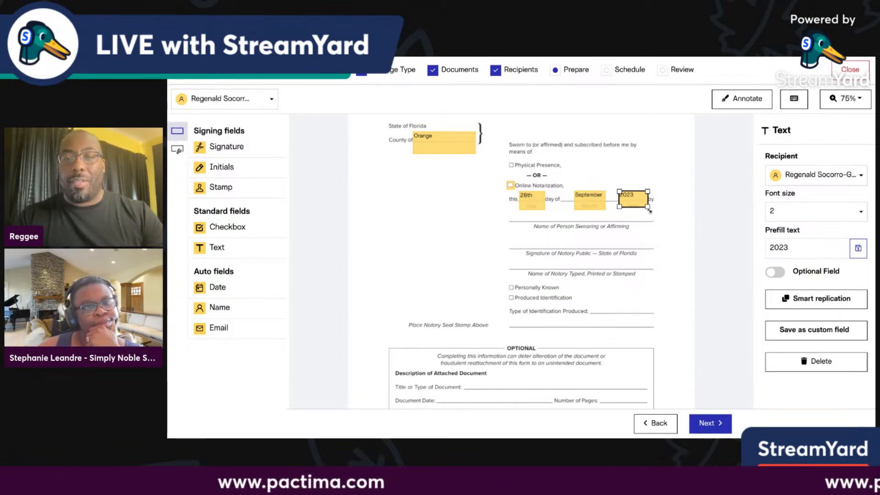
{"action": "left_click", "coordinate": [602, 207]}
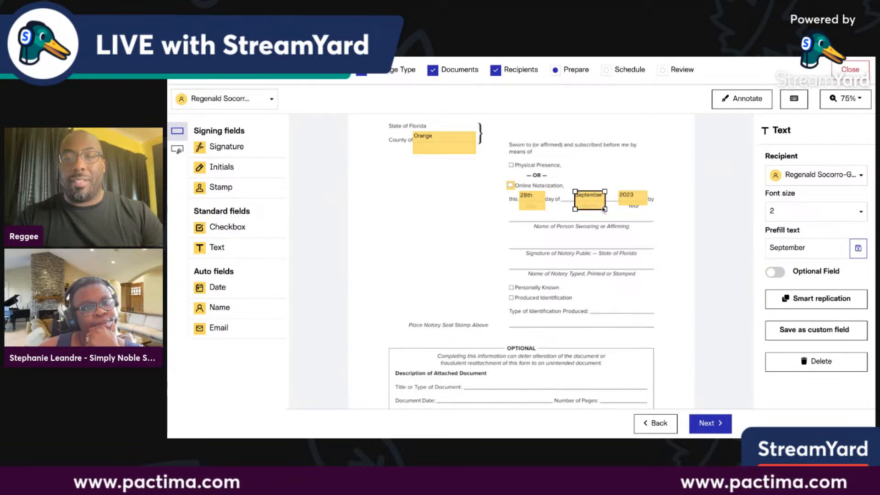
{"action": "left_click", "coordinate": [539, 207]}
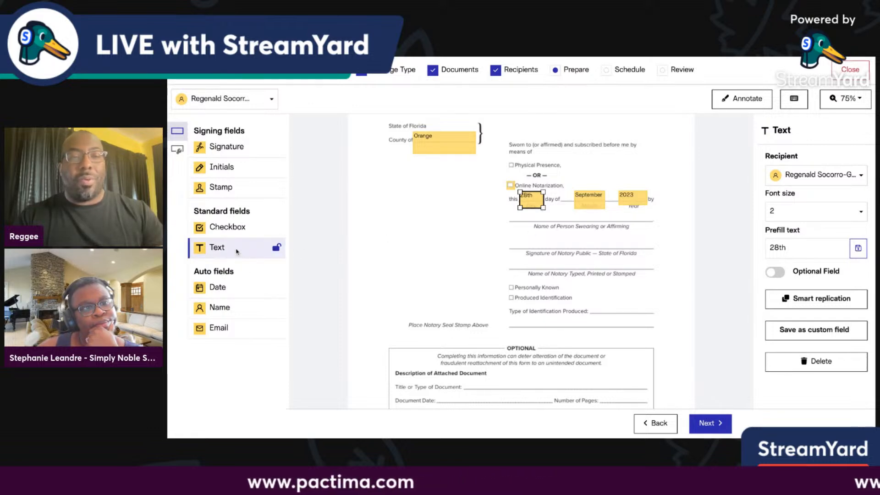
Add a widened text field on the Name of Person line prefilled with the signer's full name.
{"action": "left_click", "coordinate": [237, 250]}
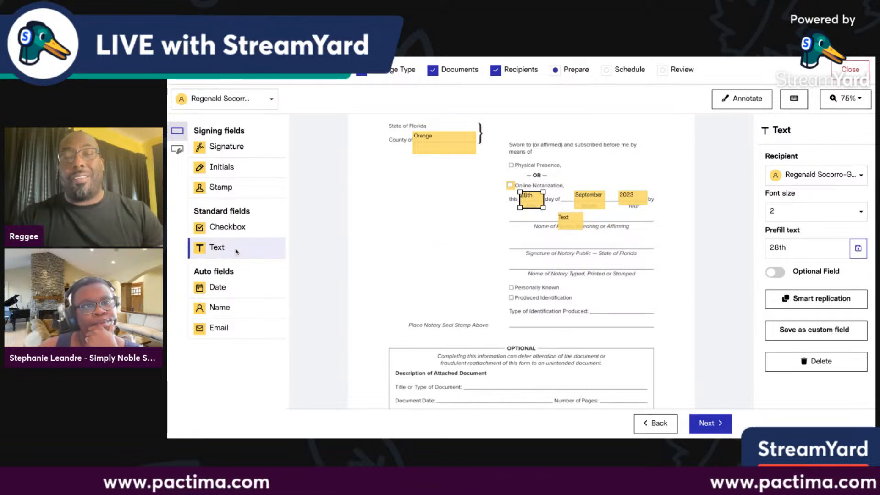
{"action": "left_click", "coordinate": [579, 224]}
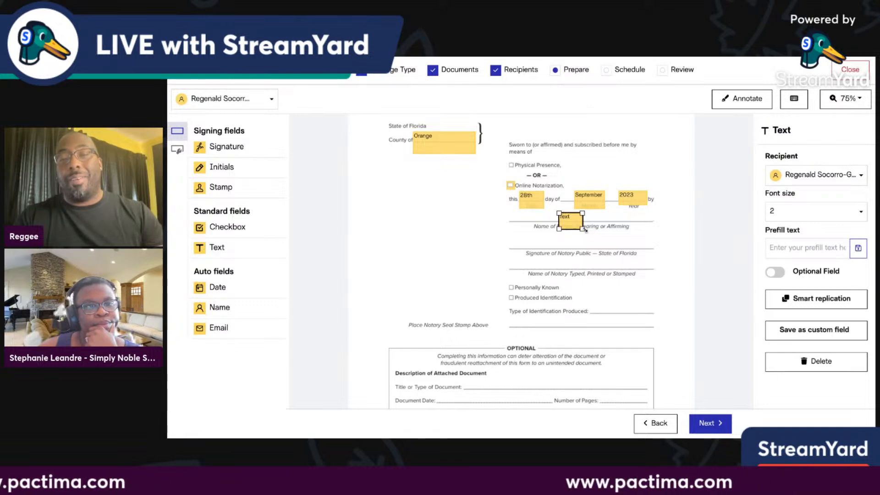
{"action": "left_click_drag", "start_coordinate": [583, 229], "coordinate": [624, 229]}
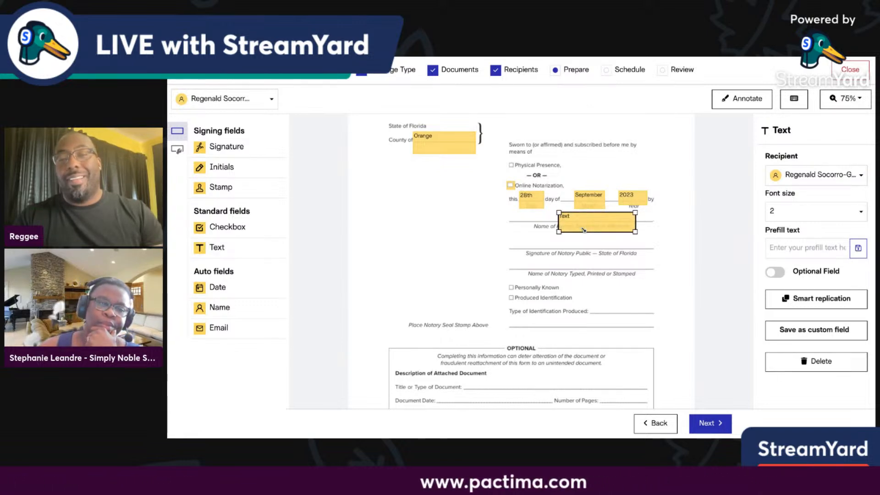
{"action": "left_click", "coordinate": [786, 243]}
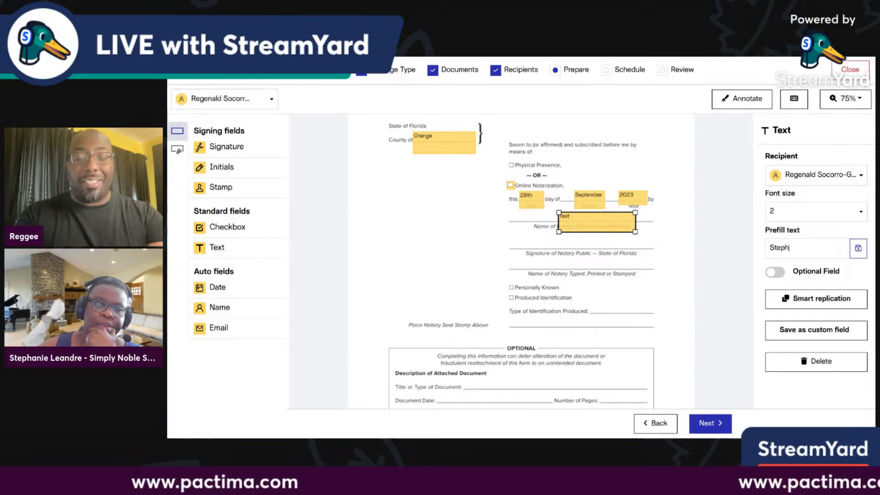
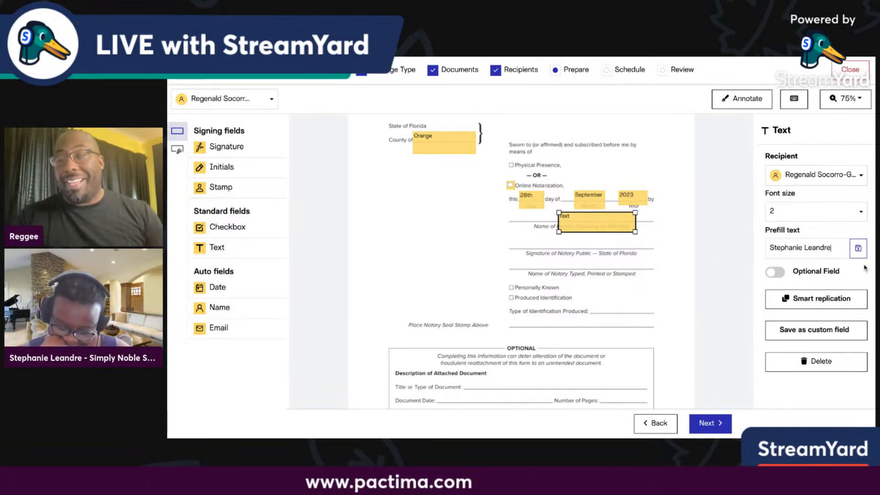
{"action": "left_click", "coordinate": [858, 250]}
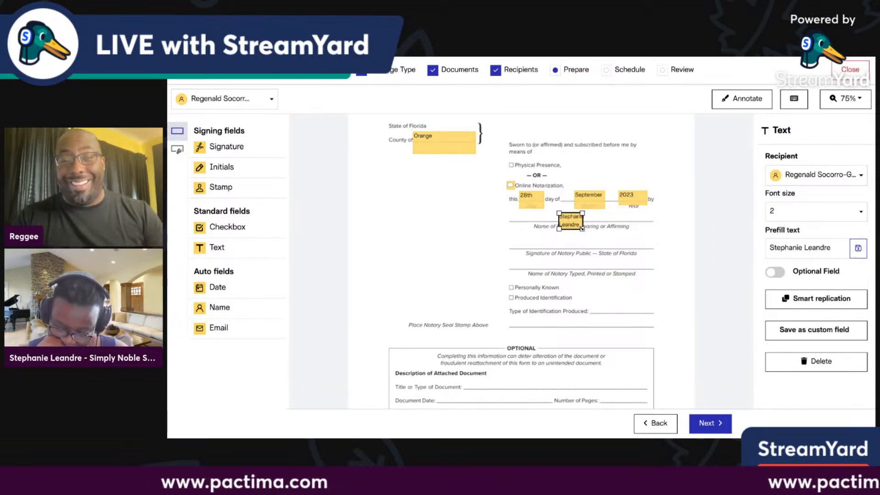
{"action": "left_click_drag", "start_coordinate": [583, 229], "coordinate": [614, 229]}
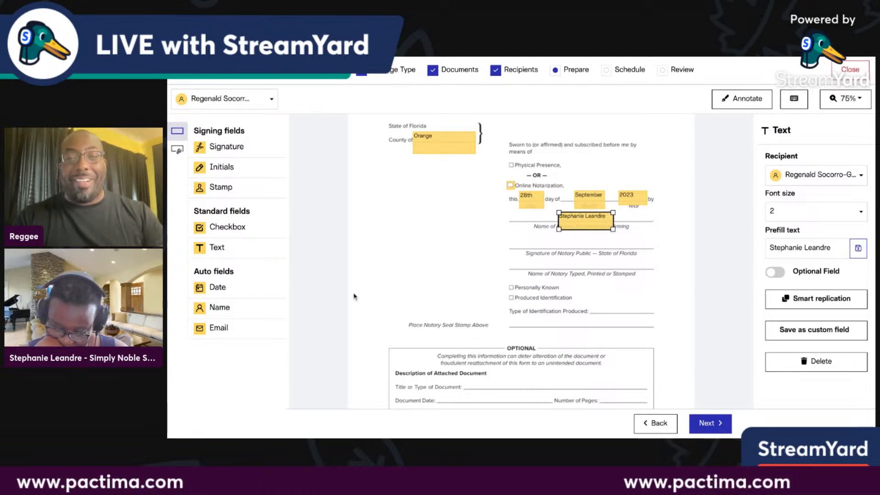
Place a notary signature field on its line and a Name auto field at font size 3 below it.
{"action": "left_click", "coordinate": [219, 147]}
{"action": "left_click", "coordinate": [531, 236]}
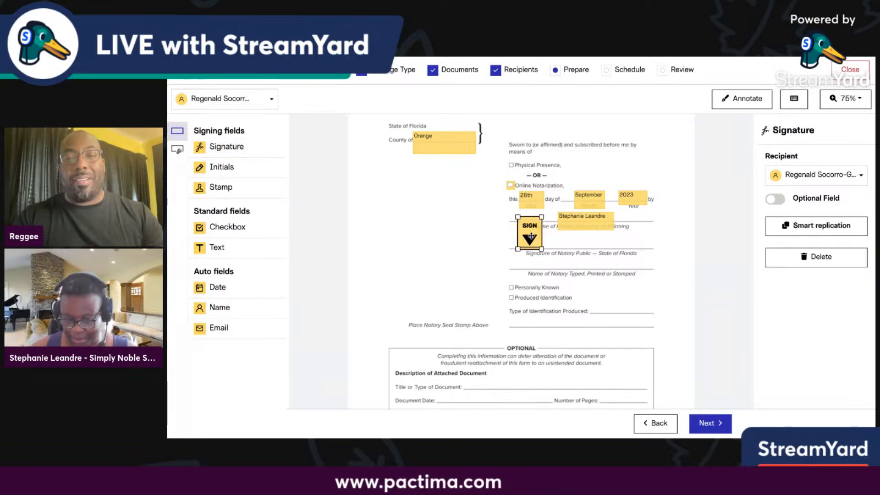
{"action": "left_click", "coordinate": [229, 309]}
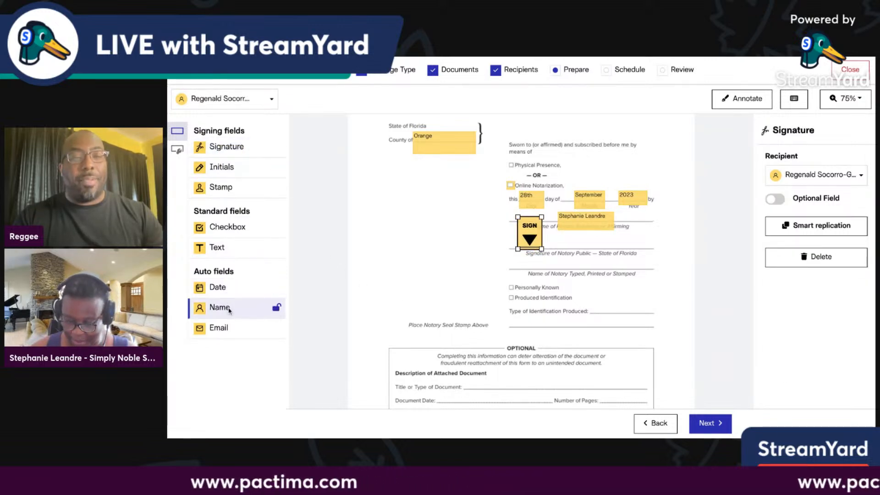
{"action": "left_click", "coordinate": [572, 264]}
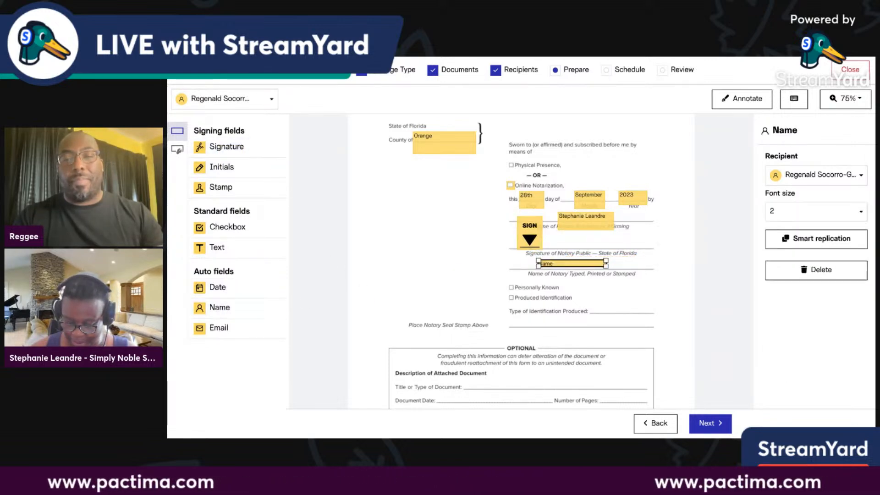
{"action": "left_click_drag", "start_coordinate": [606, 266], "coordinate": [607, 268]}
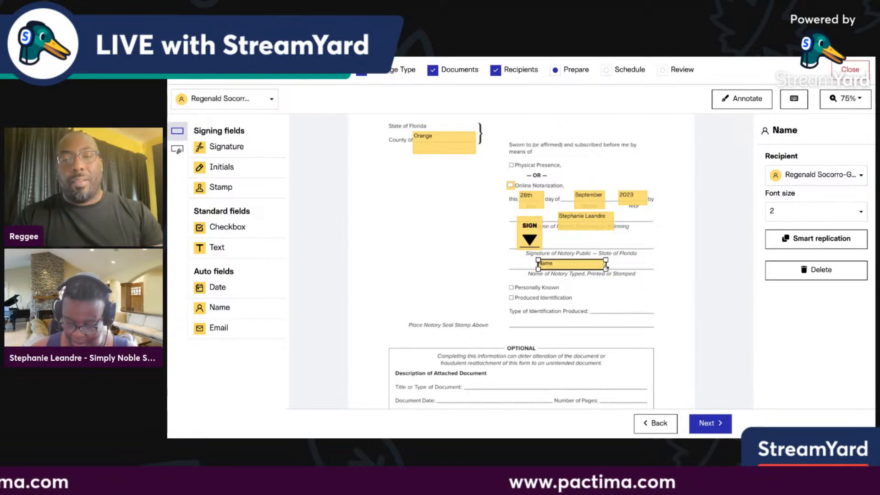
{"action": "left_click", "coordinate": [848, 211]}
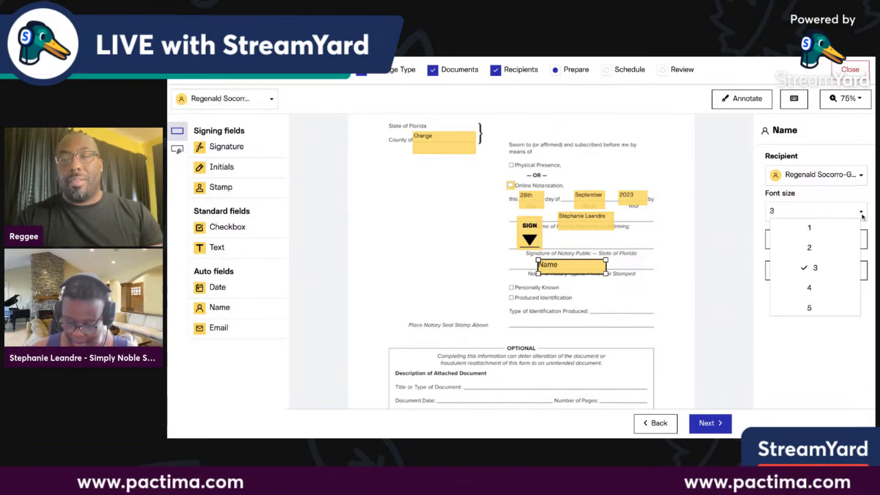
{"action": "left_click", "coordinate": [809, 344]}
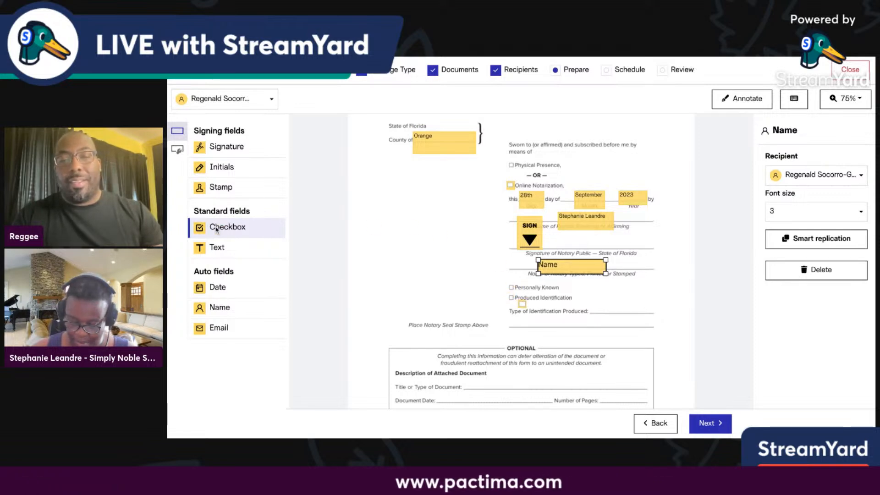
Replace the Produced Identification checkbox with one on Personally Known.
{"action": "left_click", "coordinate": [511, 297]}
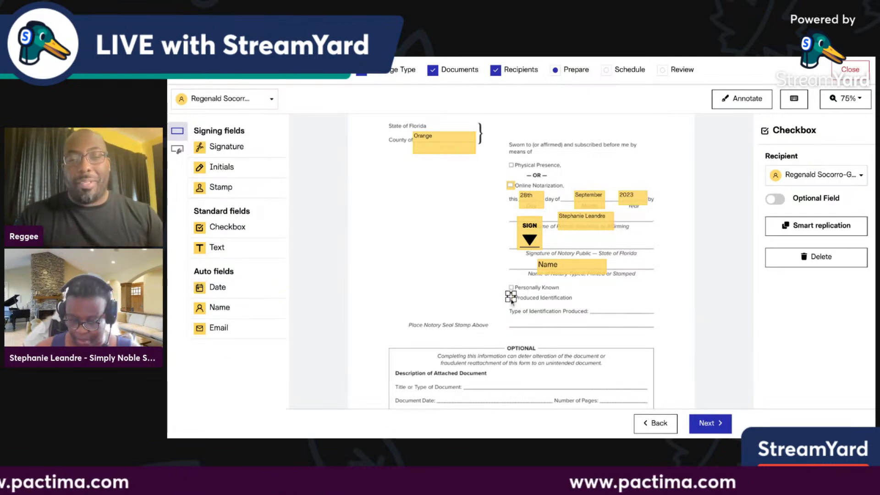
{"action": "key", "text": "Escape"}
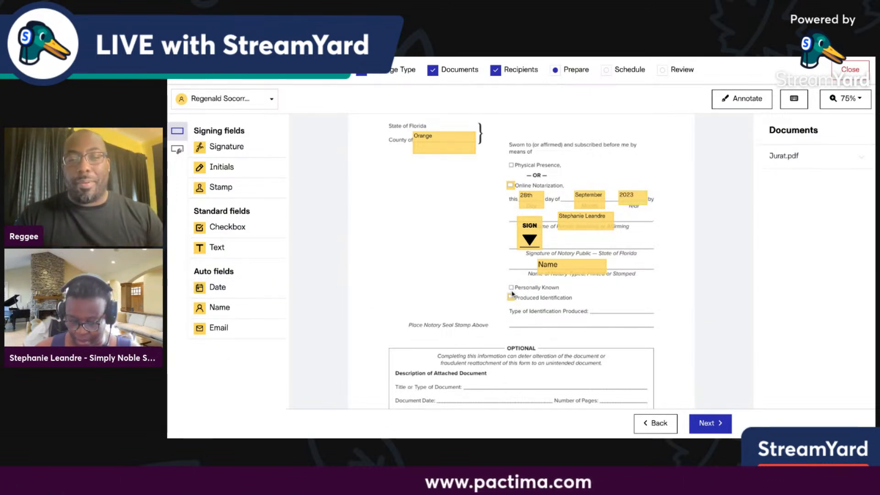
{"action": "left_click", "coordinate": [511, 298]}
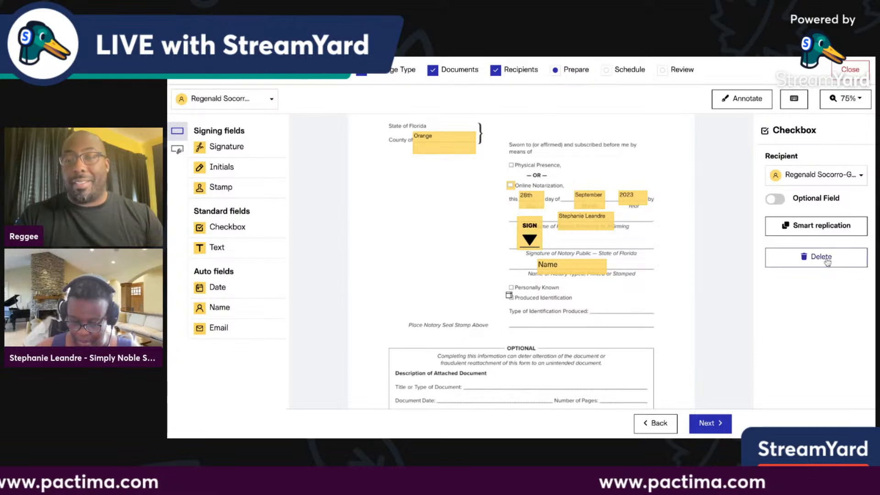
{"action": "left_click", "coordinate": [806, 257]}
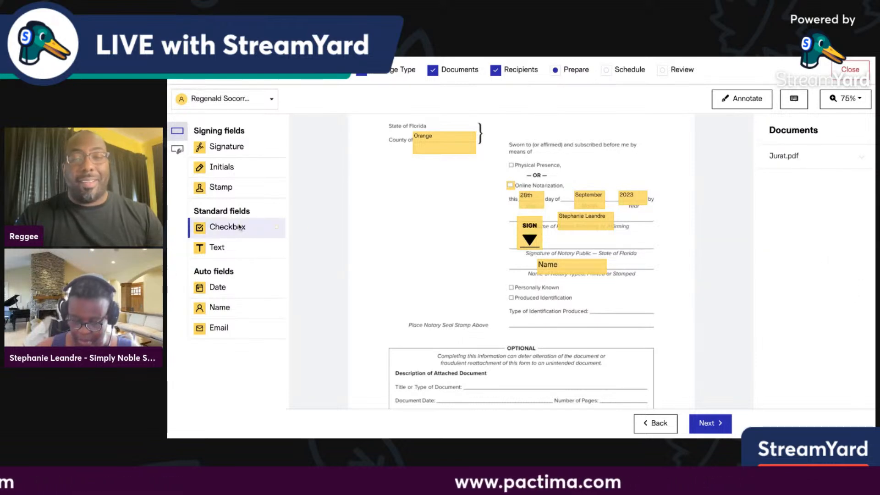
{"action": "left_click_drag", "start_coordinate": [239, 226], "coordinate": [508, 287]}
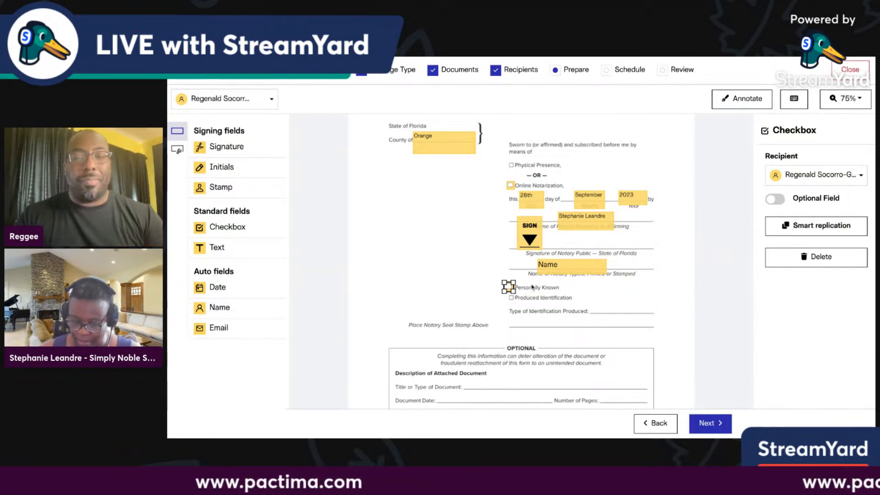
Add a text field prefilled 'n/a' on the Type of Identification Produced line.
{"action": "left_click", "coordinate": [205, 249]}
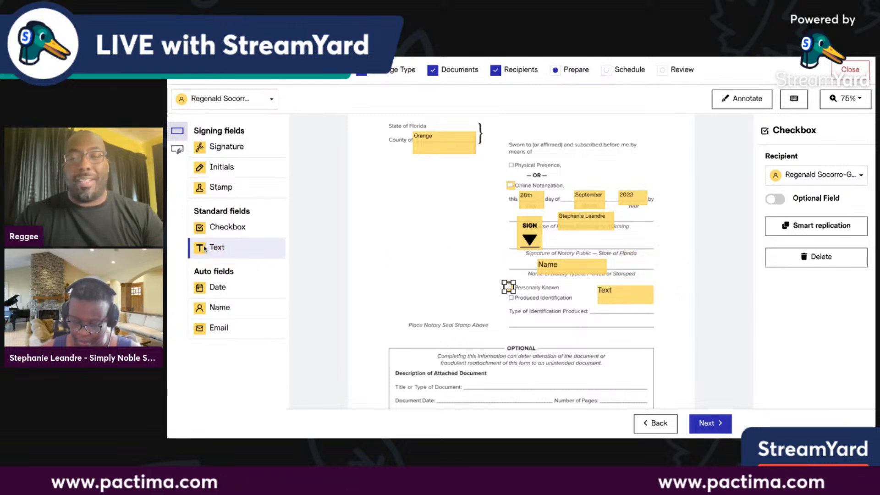
{"action": "left_click_drag", "start_coordinate": [204, 248], "coordinate": [620, 312]}
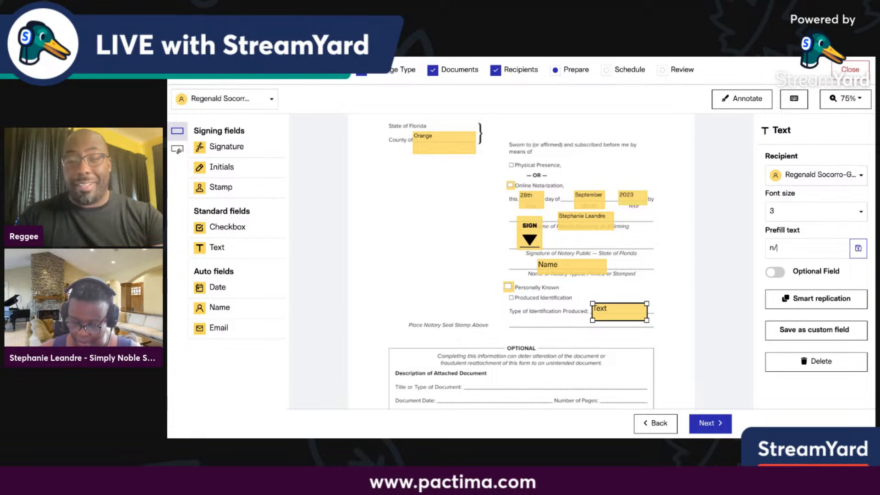
{"action": "type", "text": "n/a"}
{"action": "left_click", "coordinate": [854, 251]}
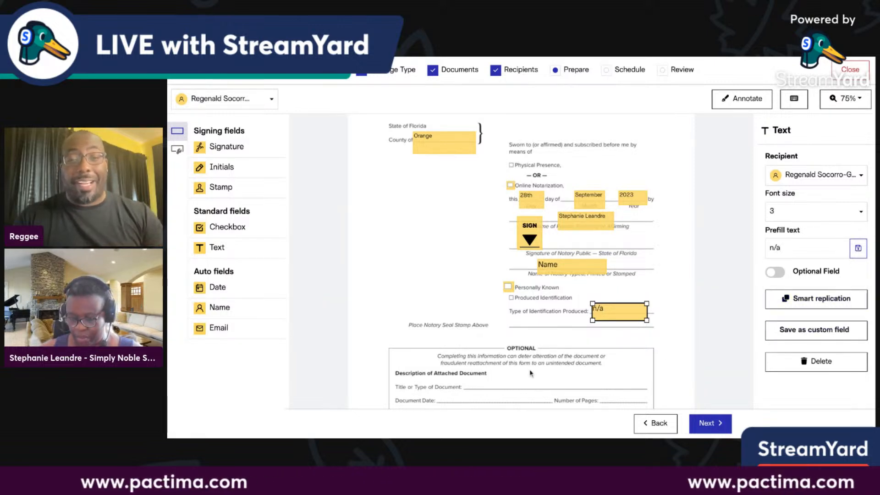
{"action": "scroll", "coordinate": [530, 373], "scroll_direction": "down", "scroll_amount": 1}
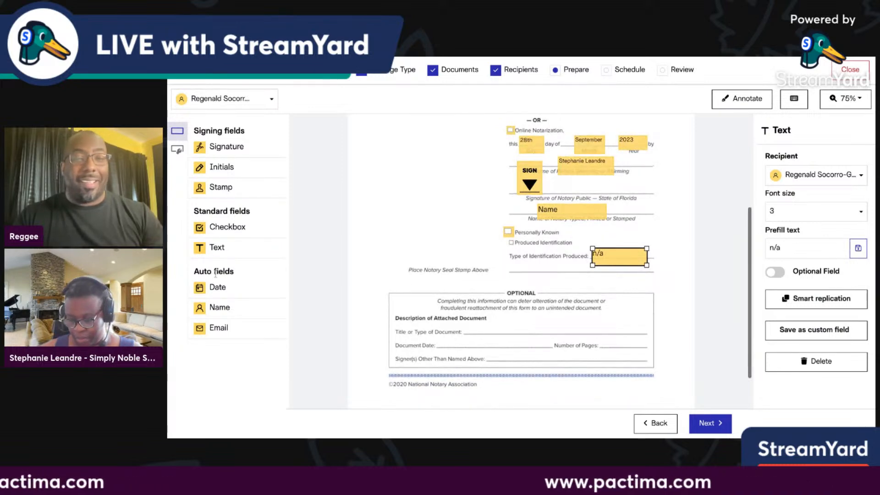
Add an 'Acknowledgment' text field on the document-type line and a date field on Document Date.
{"action": "left_click_drag", "start_coordinate": [220, 250], "coordinate": [545, 334]}
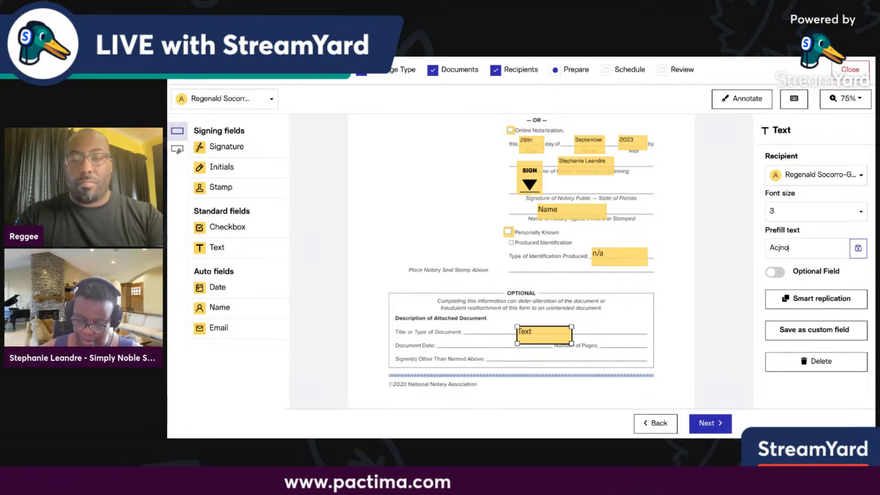
{"action": "type", "text": "nowle"}
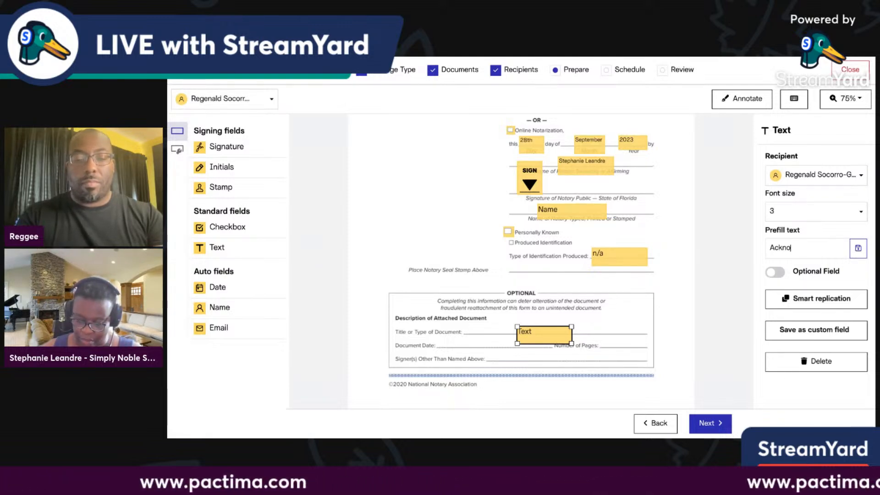
{"action": "type", "text": "dg"}
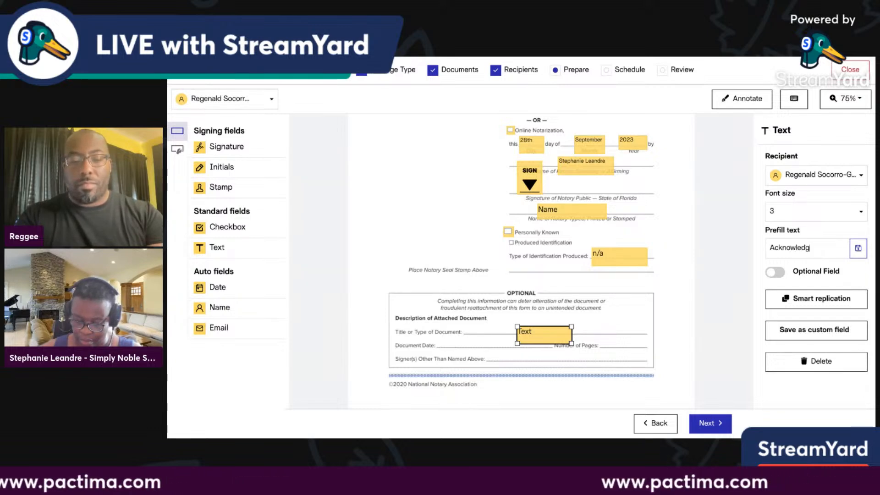
{"action": "type", "text": "ment"}
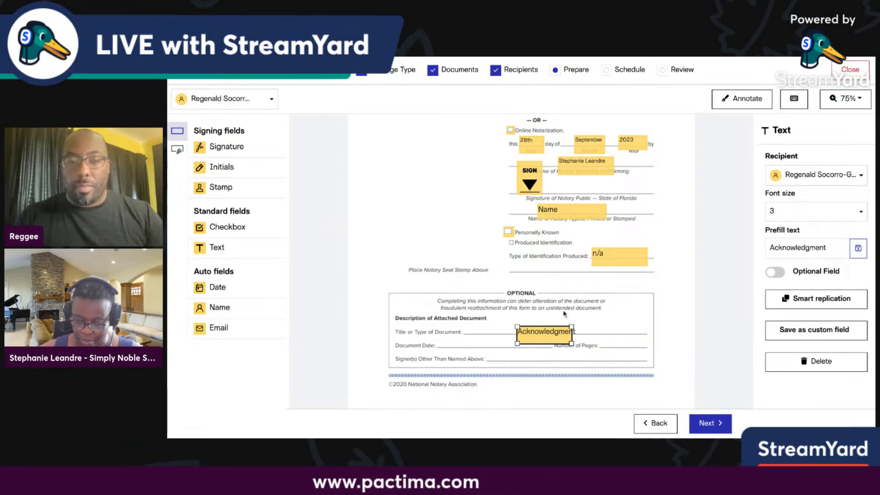
{"action": "left_click_drag", "start_coordinate": [571, 326], "coordinate": [577, 338]}
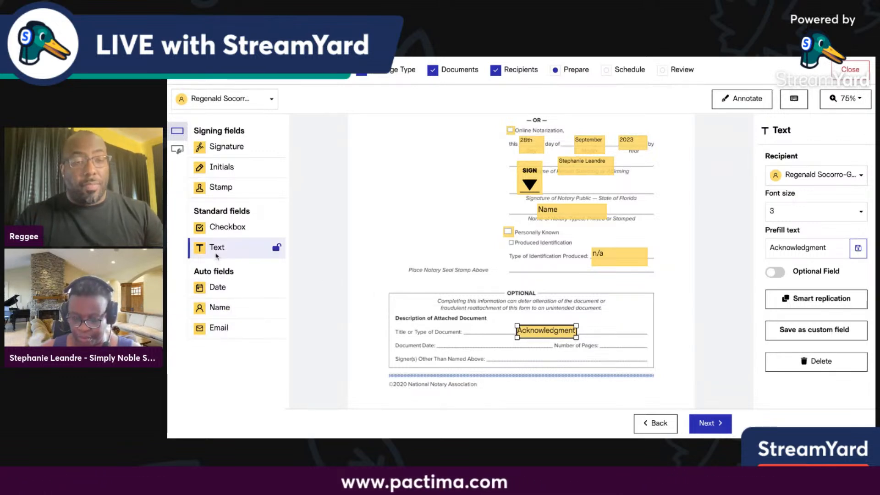
{"action": "left_click_drag", "start_coordinate": [217, 255], "coordinate": [485, 345]}
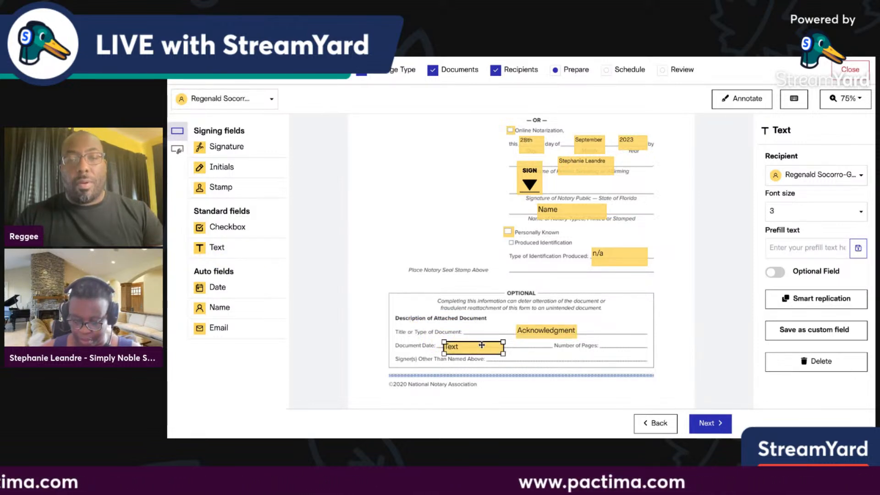
{"action": "key", "text": "Delete"}
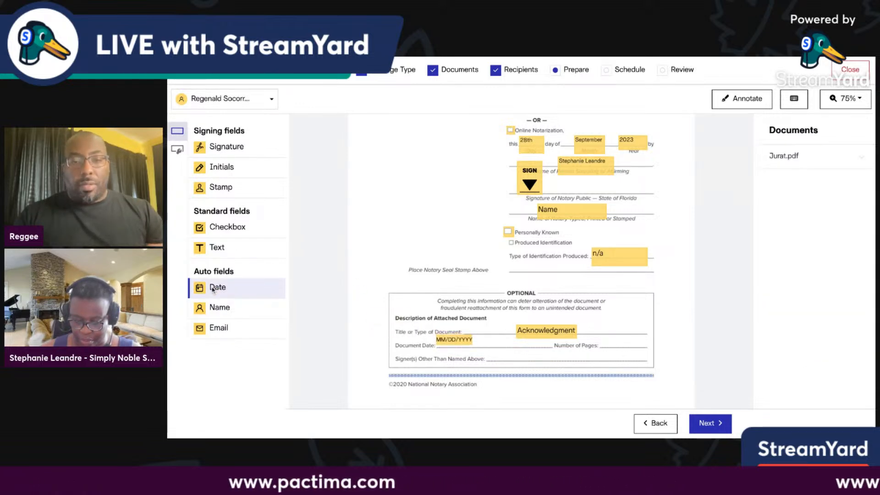
{"action": "left_click_drag", "start_coordinate": [212, 289], "coordinate": [475, 341]}
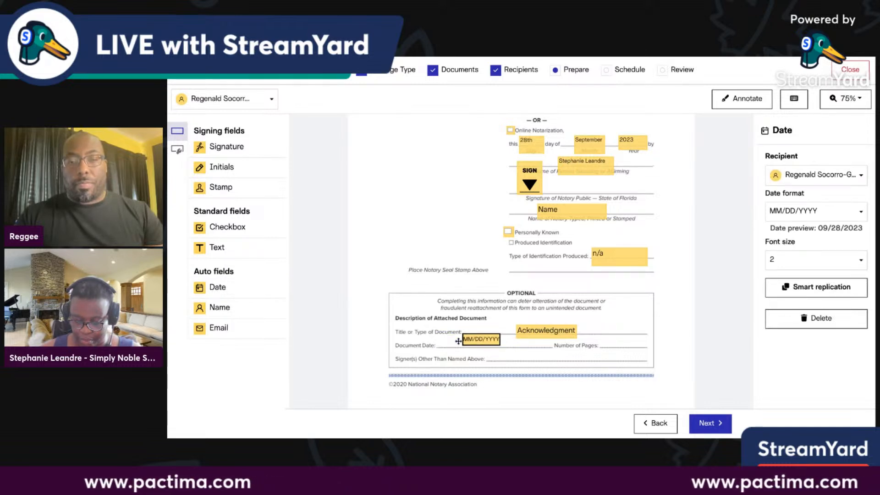
Add a Number of Pages field prefilled with 2 and prefill 'n/a' for other signers.
{"action": "left_click", "coordinate": [215, 250]}
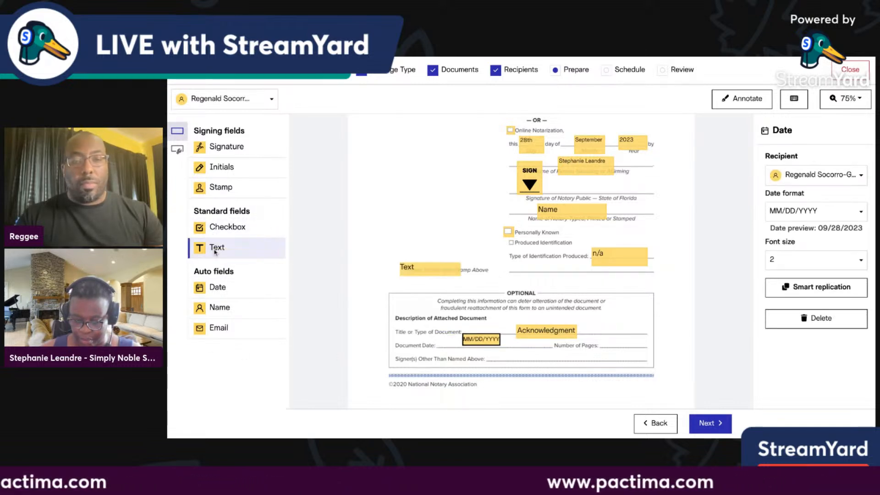
{"action": "mouse_move", "coordinate": [215, 252]}
{"action": "left_mouse_down"}
{"action": "mouse_move", "coordinate": [670, 360]}
{"action": "mouse_move", "coordinate": [636, 343]}
{"action": "mouse_move", "coordinate": [639, 355]}
{"action": "left_mouse_up"}
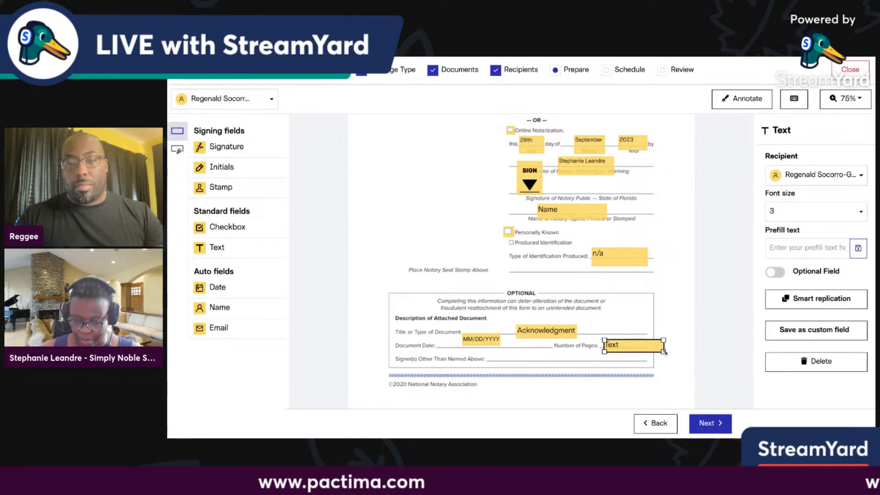
{"action": "left_click_drag", "start_coordinate": [665, 352], "coordinate": [663, 352]}
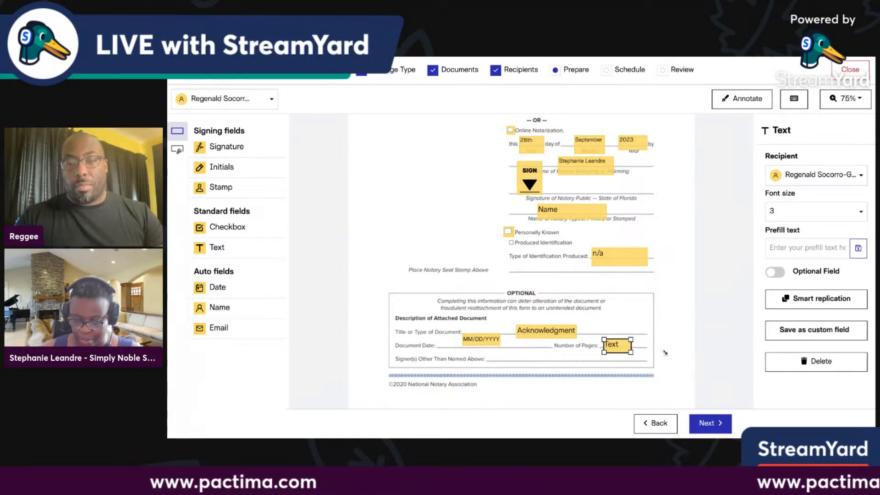
{"action": "left_click", "coordinate": [778, 249]}
{"action": "type", "text": "2"}
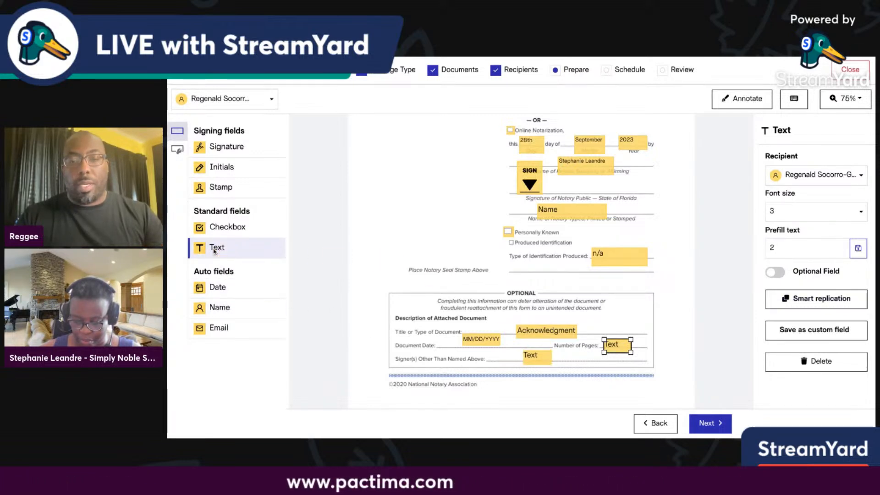
{"action": "left_click", "coordinate": [537, 357]}
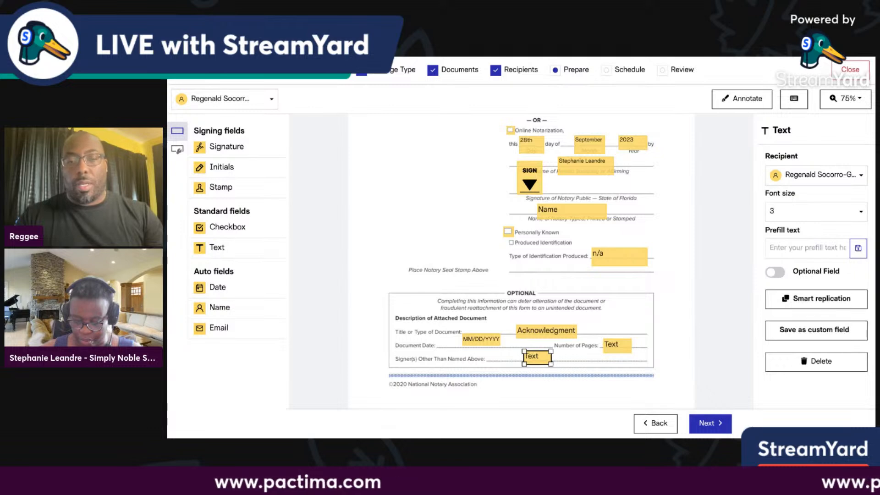
{"action": "left_click", "coordinate": [792, 248]}
{"action": "type", "text": "n/"}
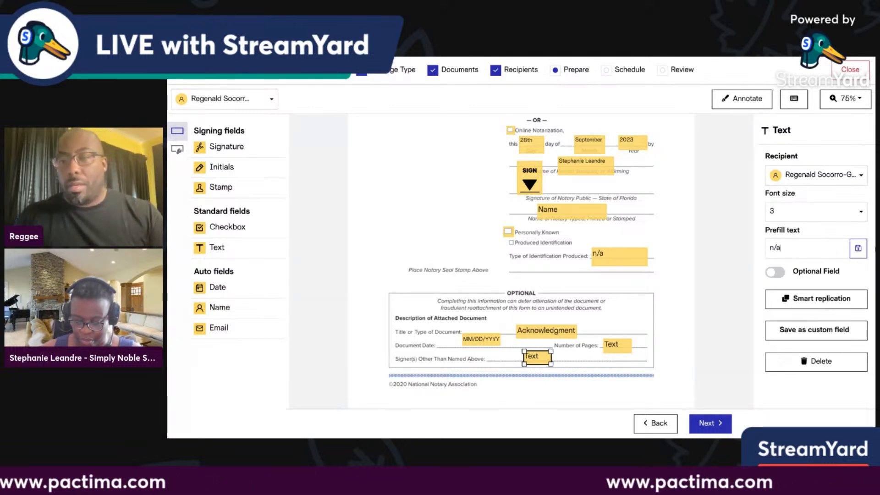
{"action": "type", "text": "a"}
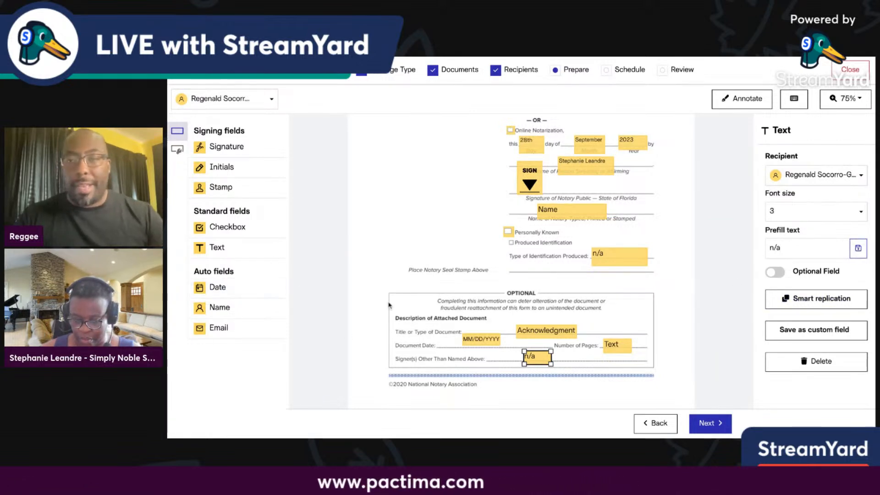
{"action": "scroll", "coordinate": [527, 356], "scroll_direction": "up", "scroll_amount": 3}
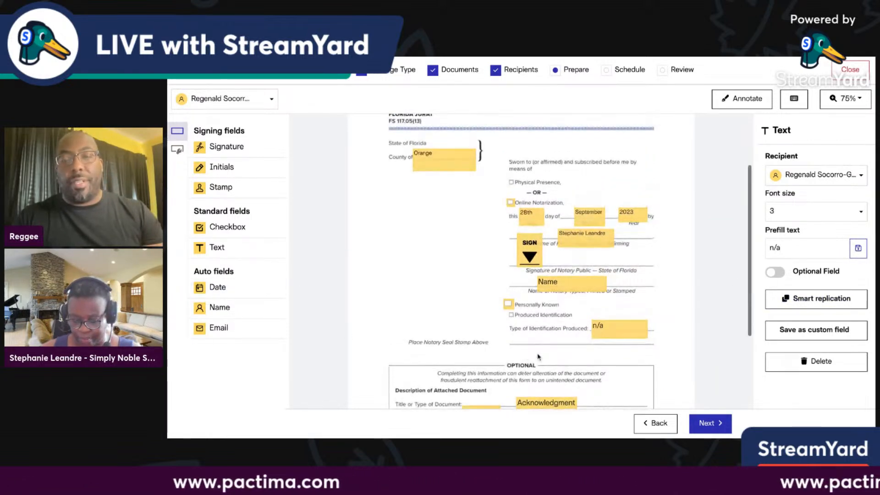
Place a notary seal stamp field beside the notary block and continue to scheduling.
{"action": "left_click", "coordinate": [225, 189]}
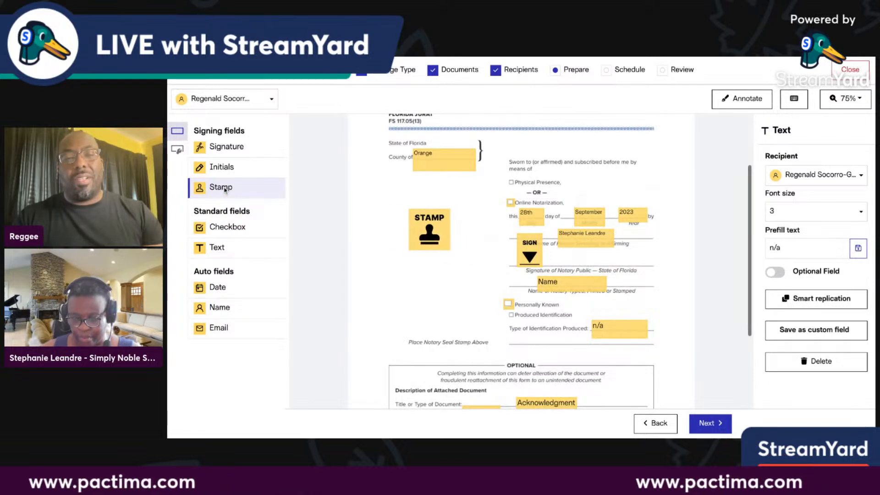
{"action": "left_click_drag", "start_coordinate": [225, 188], "coordinate": [432, 250]}
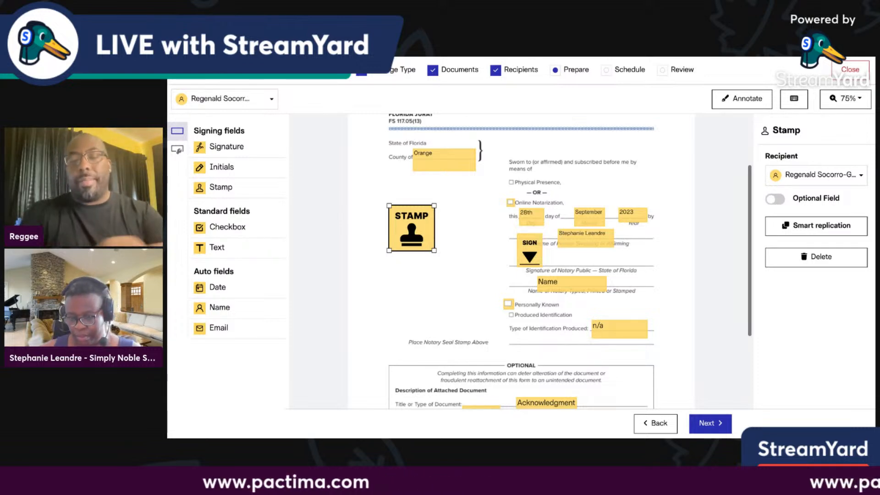
{"action": "scroll", "coordinate": [577, 393], "scroll_direction": "down", "scroll_amount": 3}
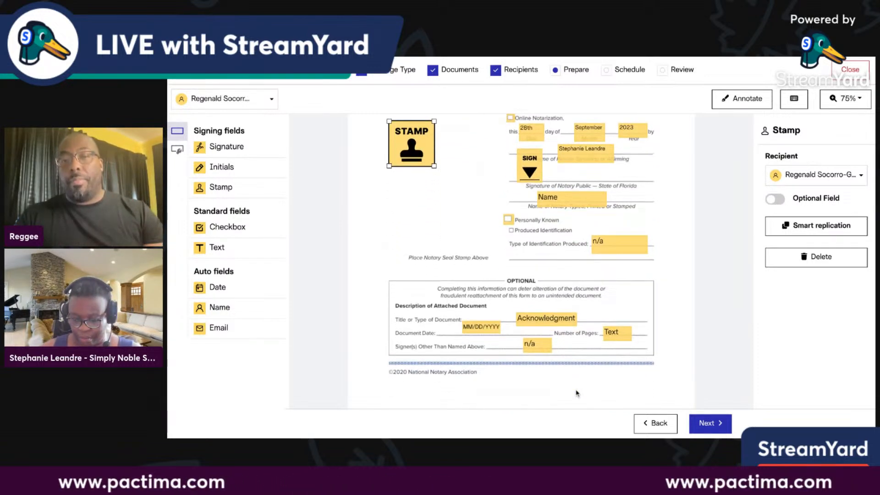
{"action": "left_click", "coordinate": [720, 423]}
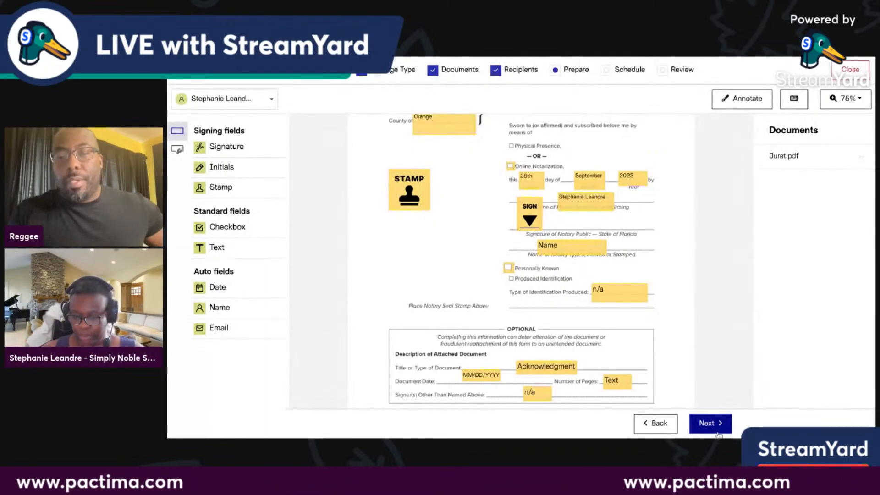
Set the session start time to 4:09 PM on September 28, 2023, Eastern Time.
{"action": "left_click", "coordinate": [715, 424]}
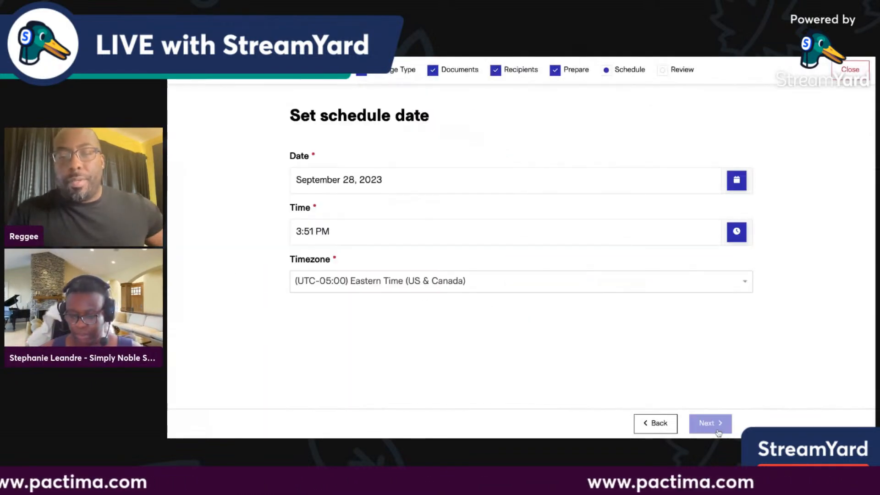
{"action": "left_click", "coordinate": [737, 232]}
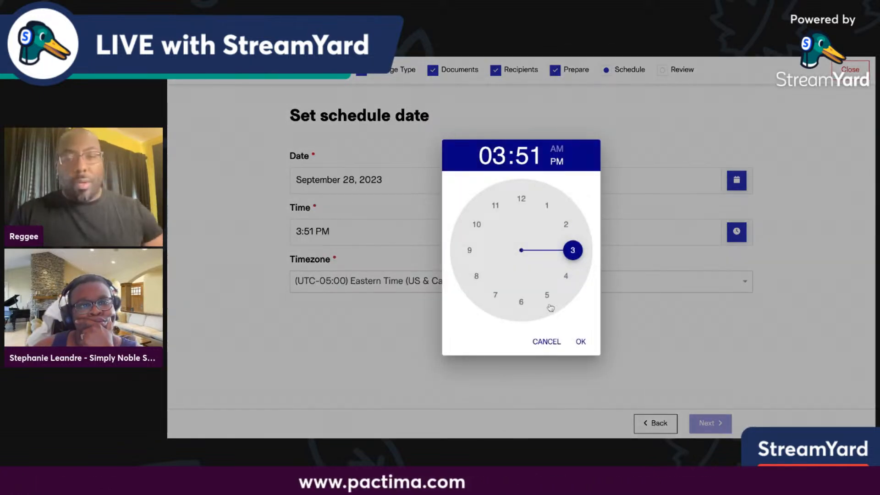
{"action": "left_click", "coordinate": [565, 276]}
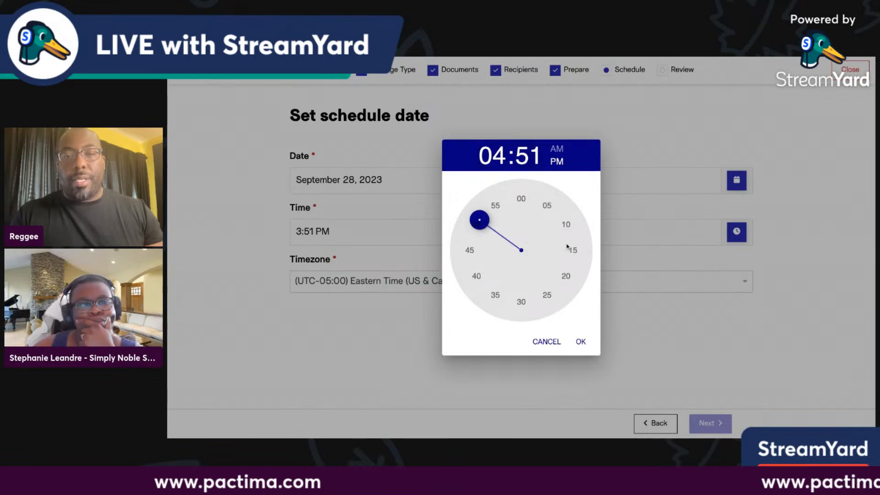
{"action": "left_click", "coordinate": [564, 224]}
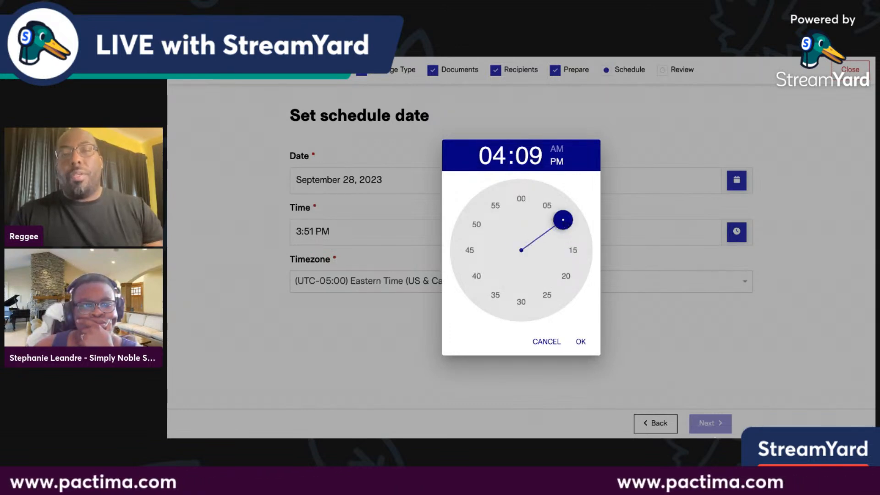
{"action": "left_click", "coordinate": [581, 341]}
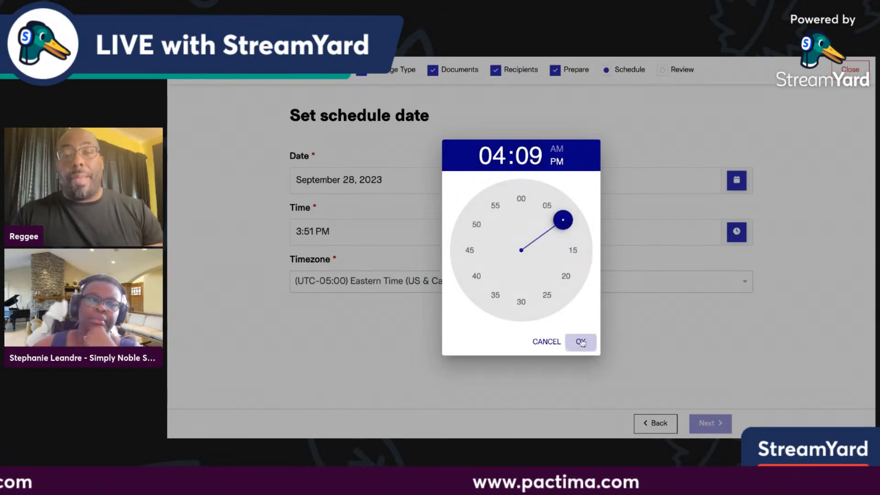
On the Review step, enter 'ack' as both session name and session description.
{"action": "left_click", "coordinate": [706, 423]}
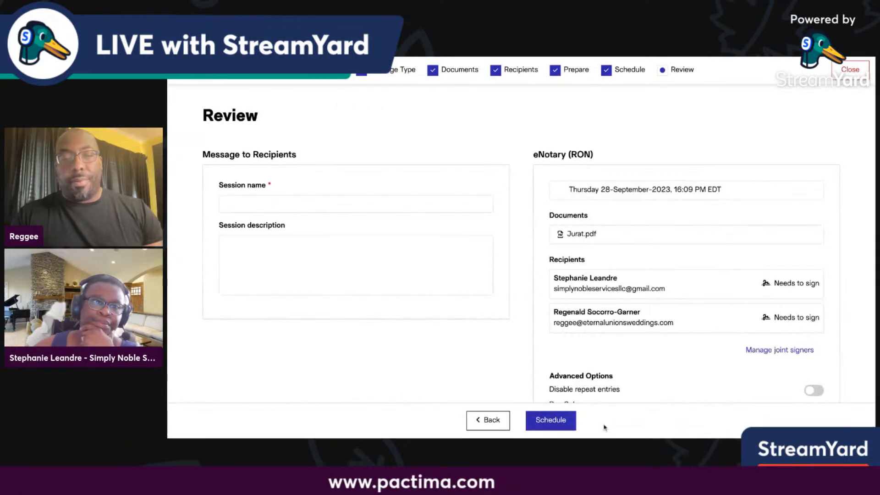
{"action": "left_click", "coordinate": [338, 205]}
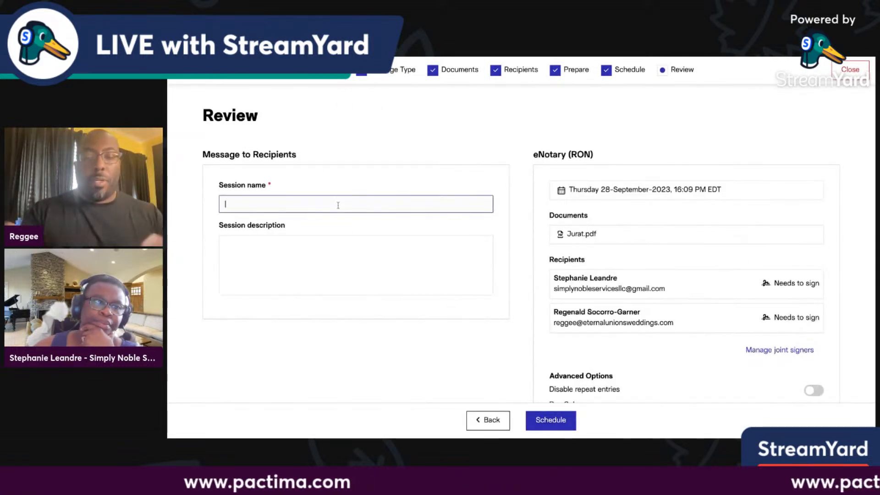
{"action": "type", "text": "ack"}
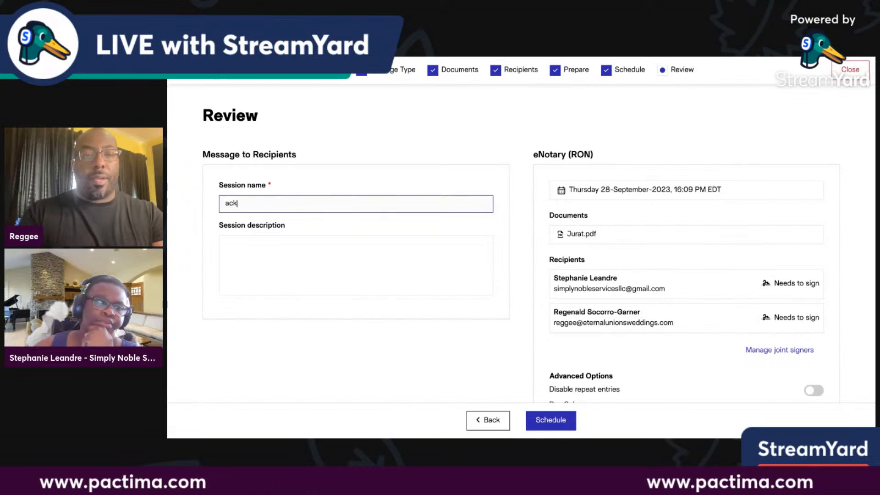
{"action": "left_click", "coordinate": [303, 259]}
{"action": "type", "text": "ack"}
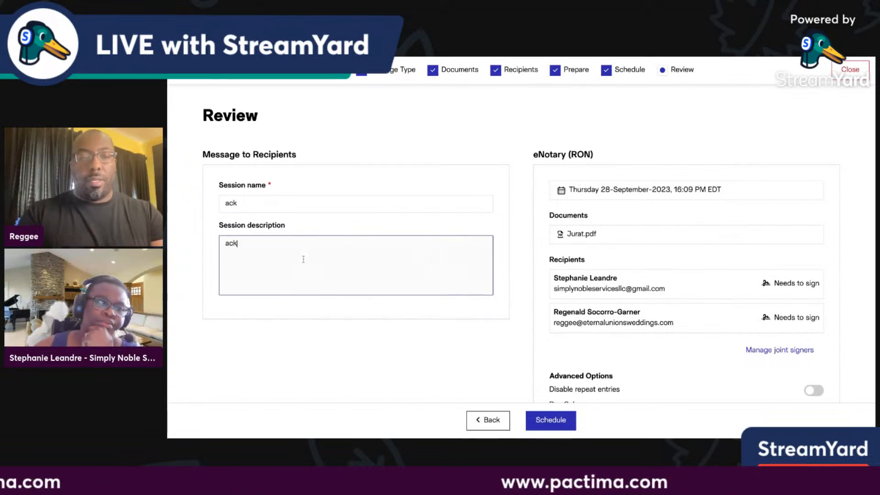
{"action": "key", "text": "Tab"}
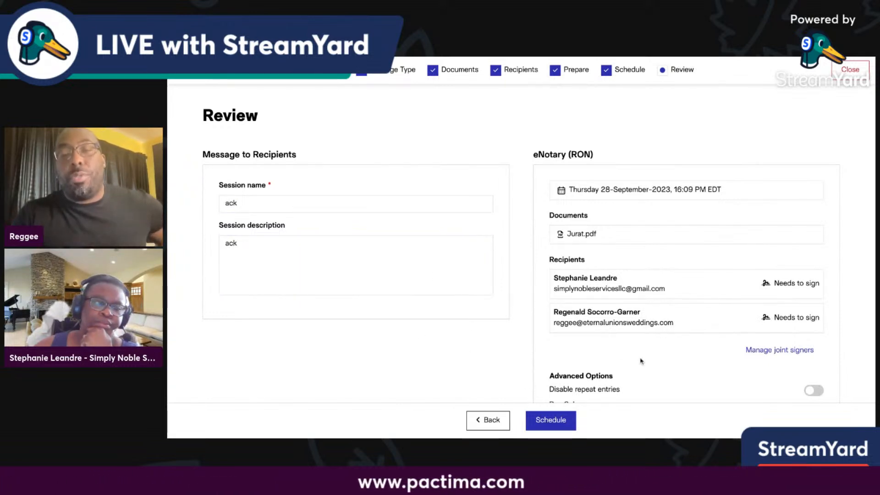
{"action": "scroll", "coordinate": [641, 361], "scroll_direction": "down", "scroll_amount": 3}
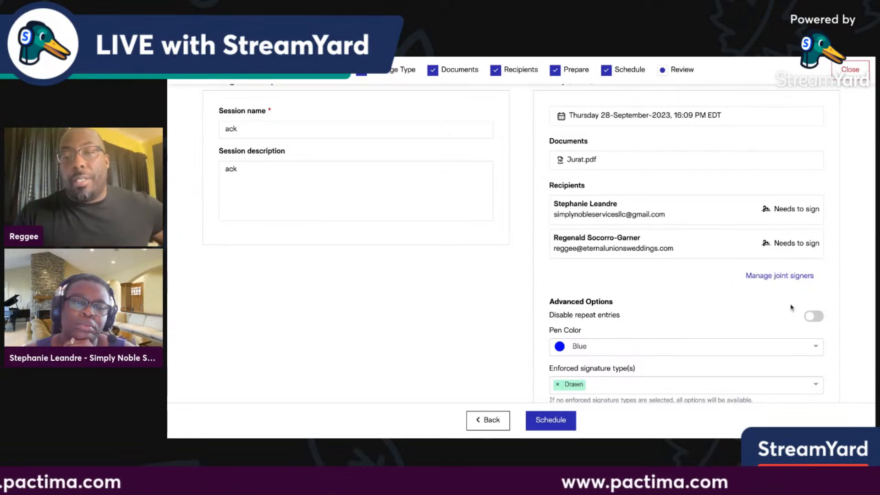
Add Typed and Saved to the enforced signature types alongside Drawn.
{"action": "scroll", "coordinate": [792, 307], "scroll_direction": "down", "scroll_amount": 2}
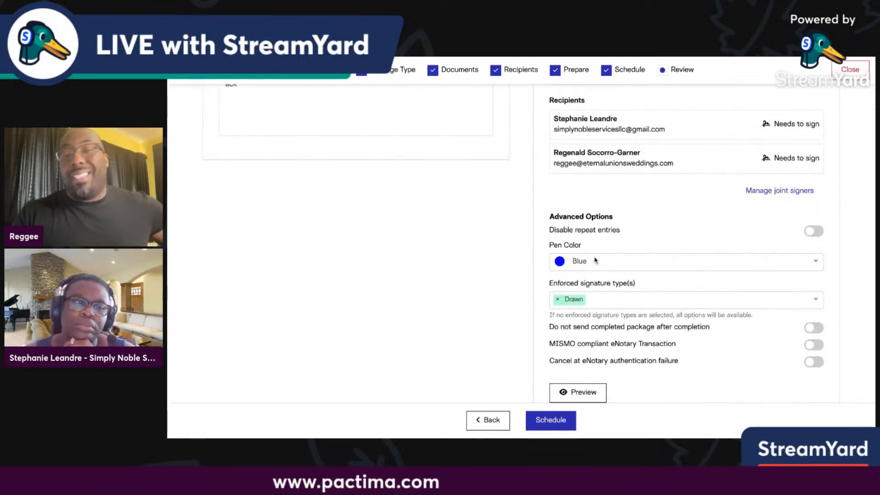
{"action": "scroll", "coordinate": [598, 351], "scroll_direction": "down", "scroll_amount": 1}
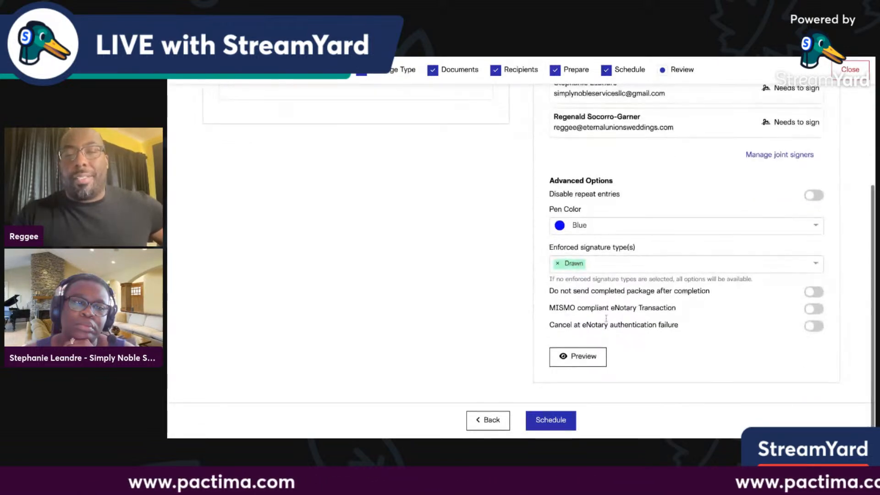
{"action": "left_click", "coordinate": [610, 270]}
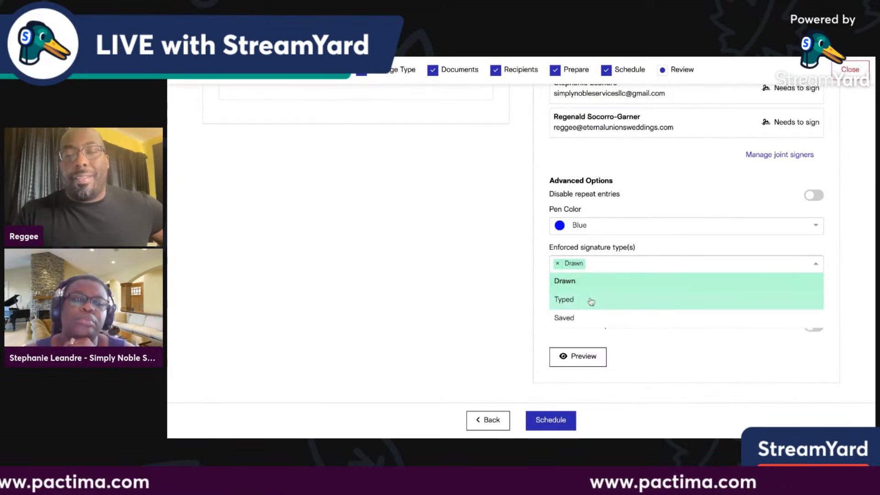
{"action": "left_click", "coordinate": [590, 301]}
{"action": "left_click", "coordinate": [633, 270]}
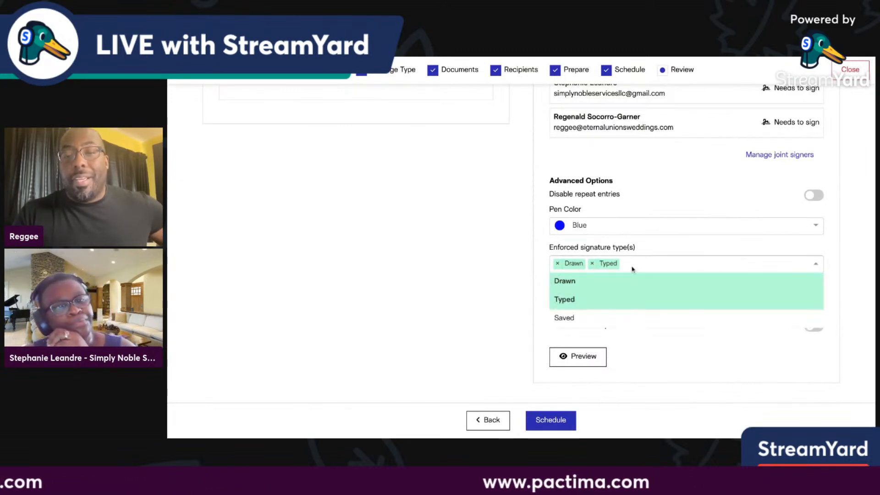
{"action": "left_click", "coordinate": [590, 324]}
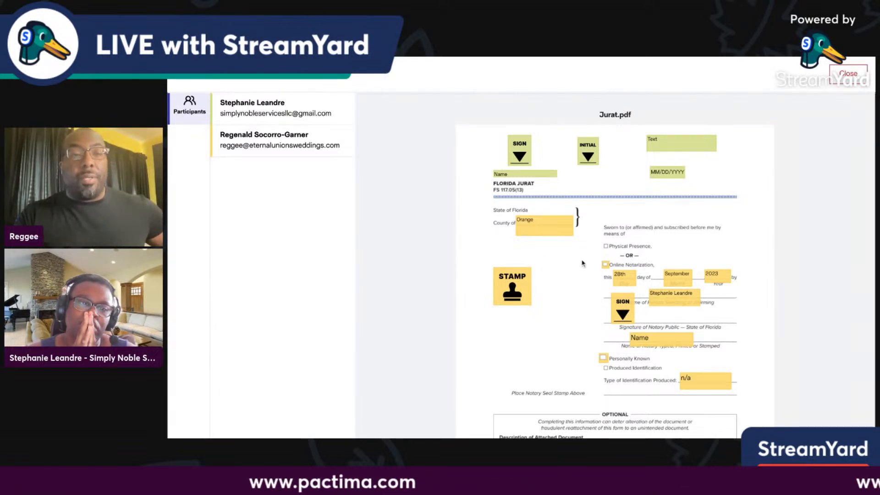
Close the Jurat.pdf preview and schedule the ack session.
{"action": "left_click", "coordinate": [848, 74]}
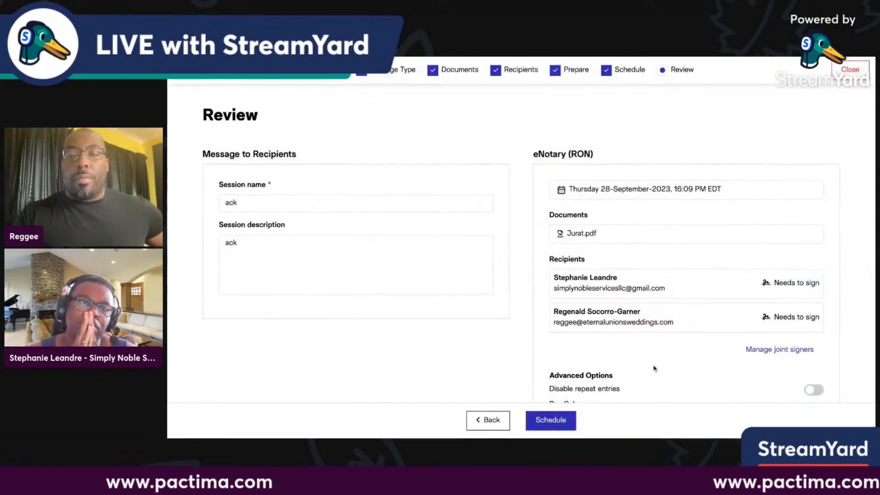
{"action": "scroll", "coordinate": [654, 368], "scroll_direction": "down", "scroll_amount": 2}
{"action": "scroll", "coordinate": [654, 368], "scroll_direction": "down", "scroll_amount": 3}
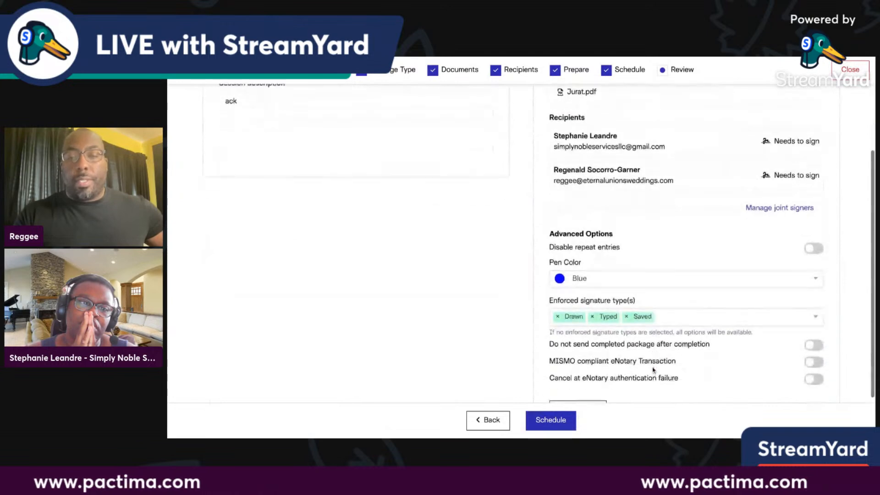
{"action": "left_click", "coordinate": [560, 425]}
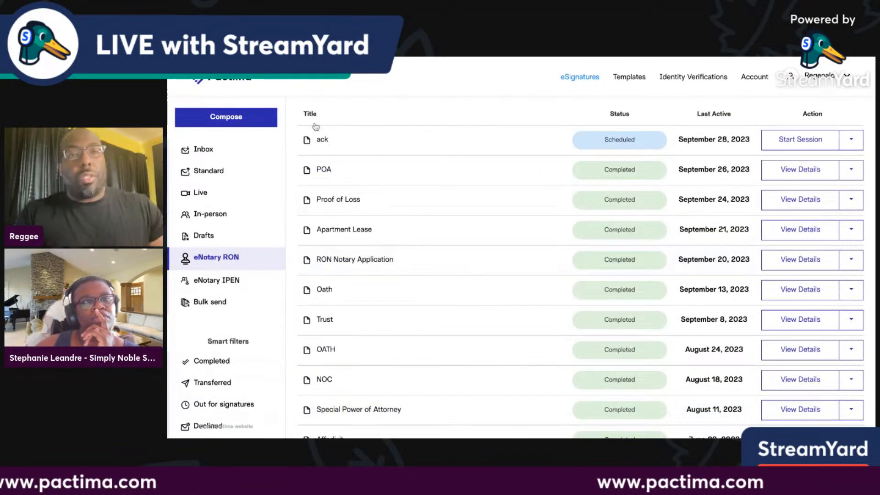
Start the scheduled ack session from the eNotary RON list.
{"action": "scroll", "coordinate": [521, 257], "scroll_direction": "up", "scroll_amount": 1}
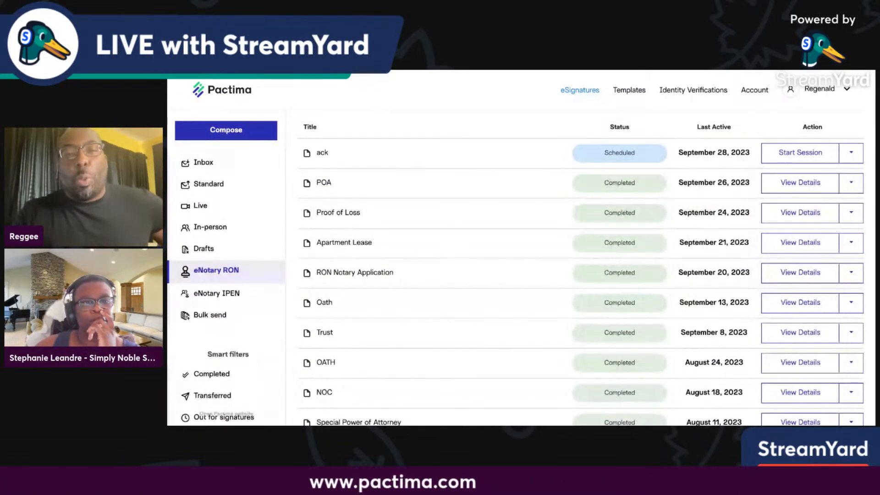
{"action": "scroll", "coordinate": [405, 123], "scroll_direction": "down", "scroll_amount": 1}
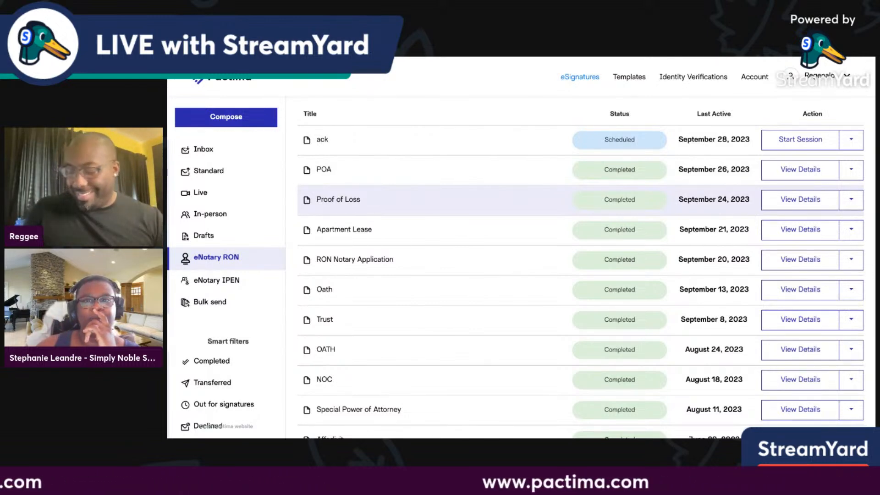
{"action": "left_click", "coordinate": [801, 144]}
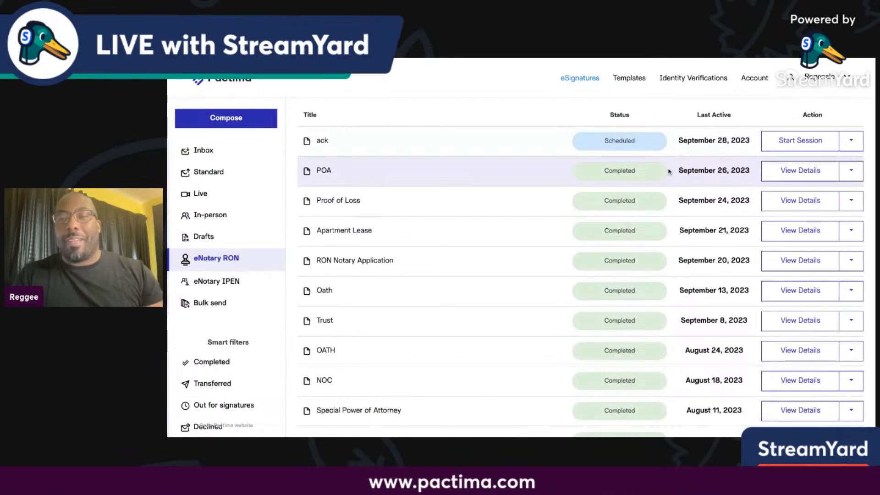
{"action": "left_click", "coordinate": [793, 141]}
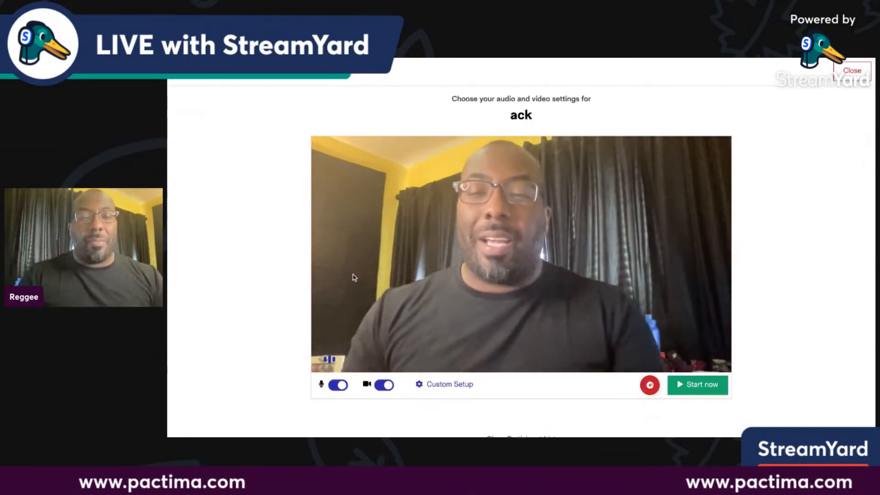
Go live with the microphone muted and the camera turned back on.
{"action": "left_click", "coordinate": [384, 384]}
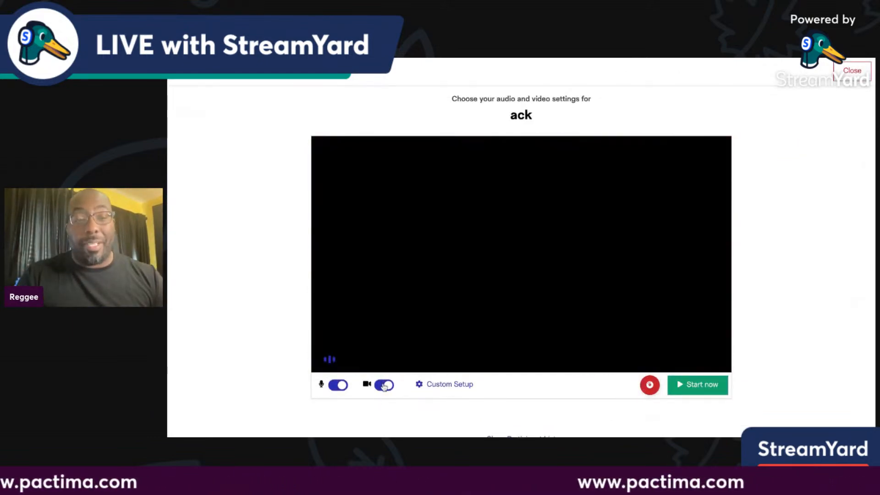
{"action": "left_click", "coordinate": [338, 385]}
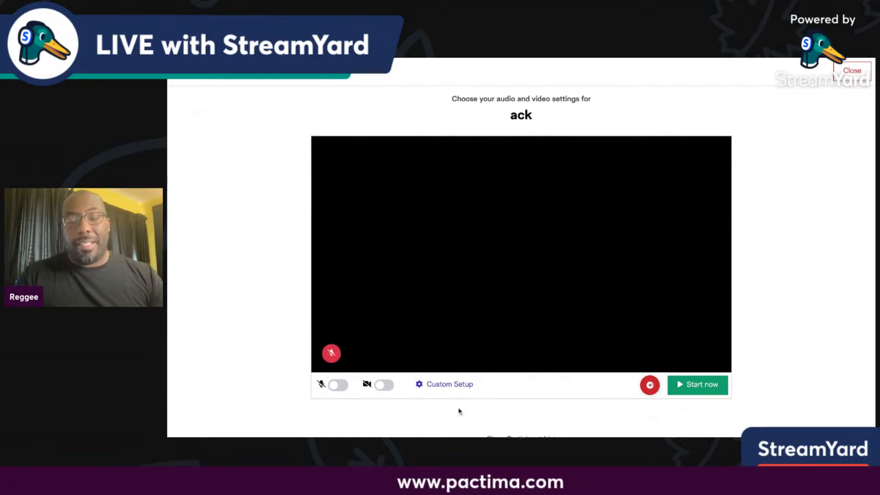
{"action": "left_click", "coordinate": [379, 386]}
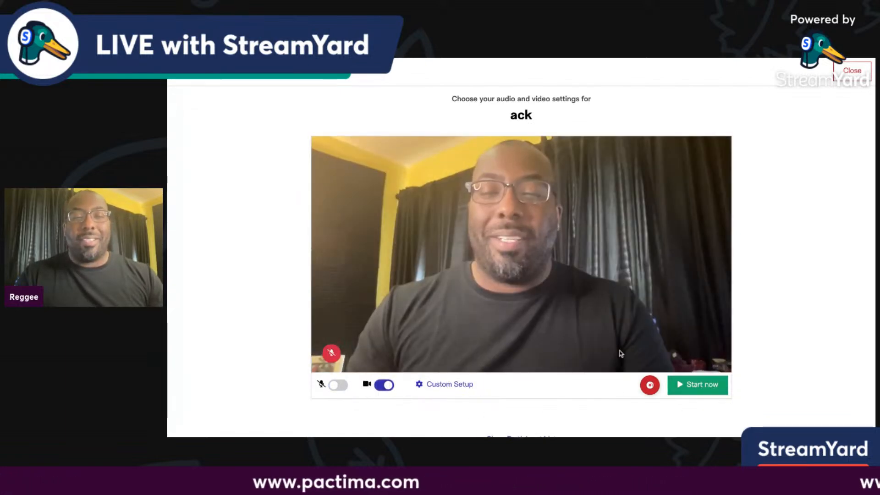
{"action": "left_click", "coordinate": [721, 389]}
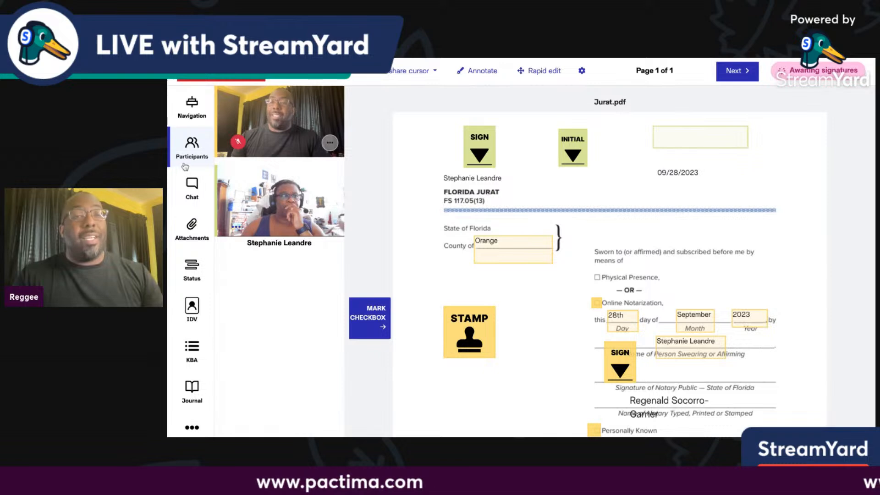
Review the chat, attachments, signing status and KBA panels, then open the Journal info.
{"action": "left_click", "coordinate": [194, 201]}
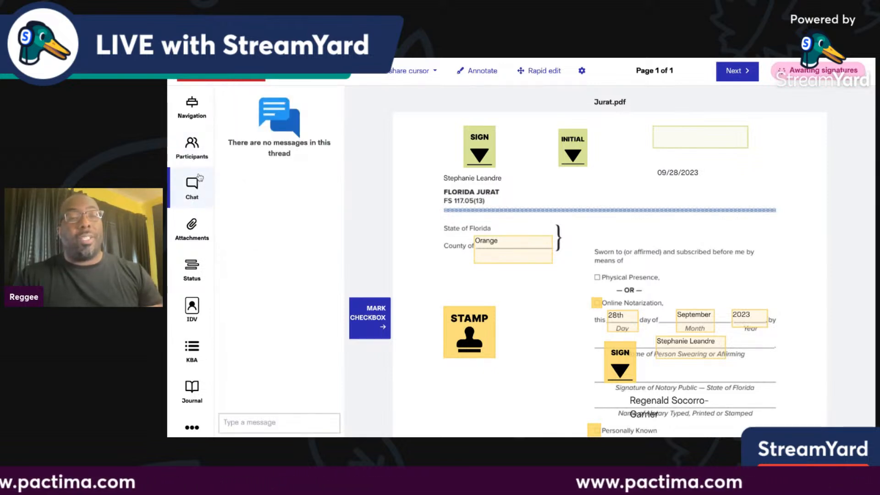
{"action": "left_click", "coordinate": [191, 236]}
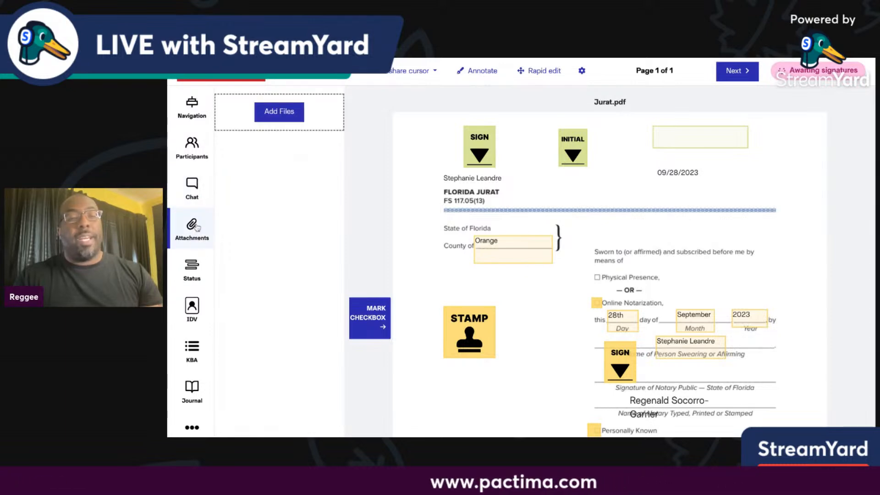
{"action": "left_click", "coordinate": [195, 279]}
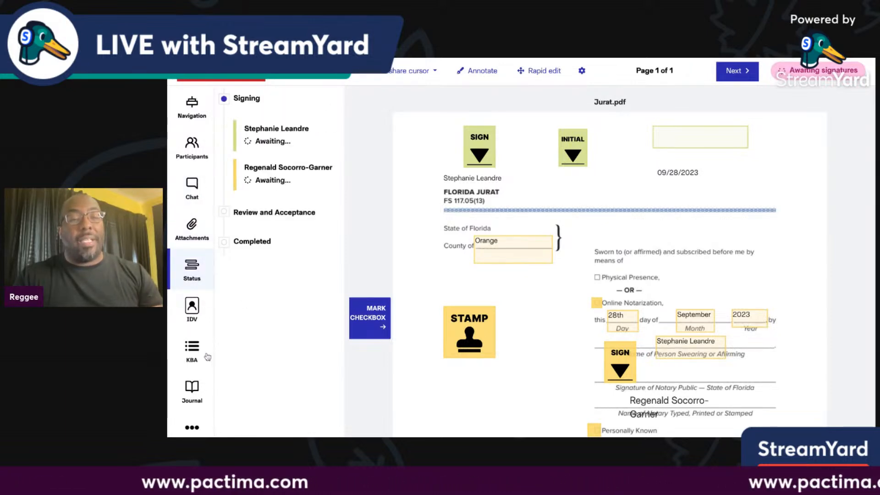
{"action": "left_click", "coordinate": [192, 352]}
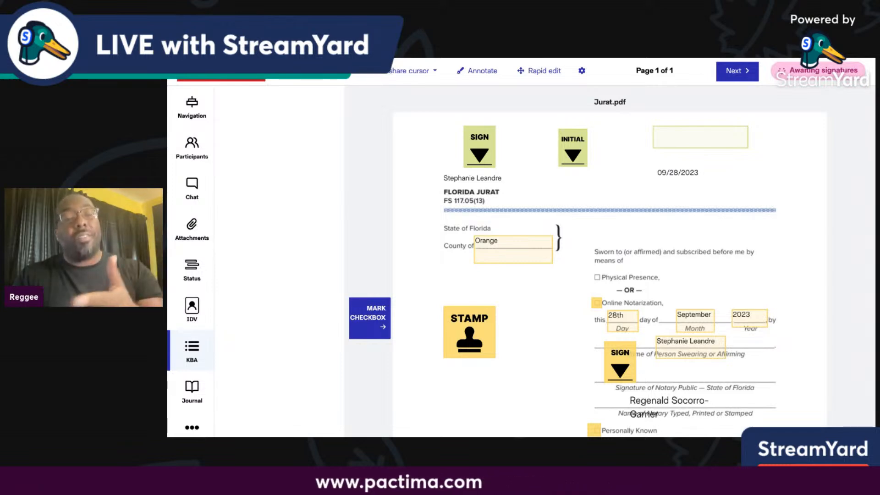
{"action": "left_click", "coordinate": [191, 402]}
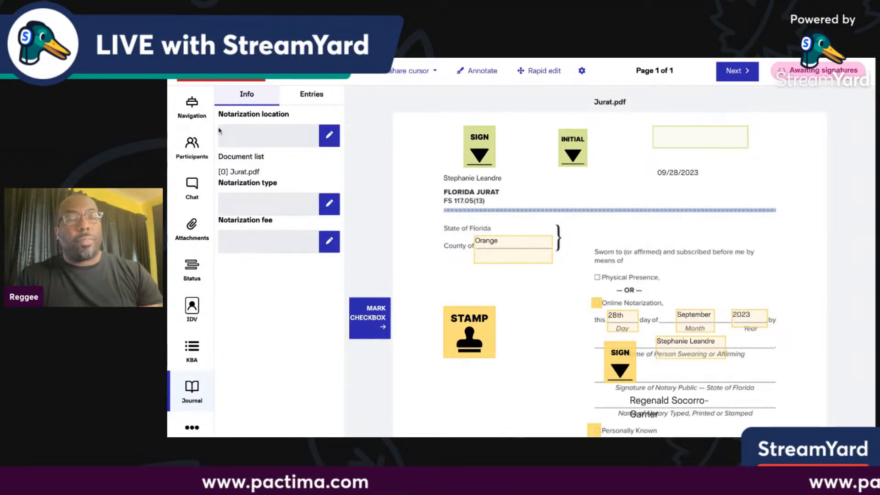
Return to the session document list showing Jurat.pdf while the signer signs.
{"action": "left_click", "coordinate": [191, 106]}
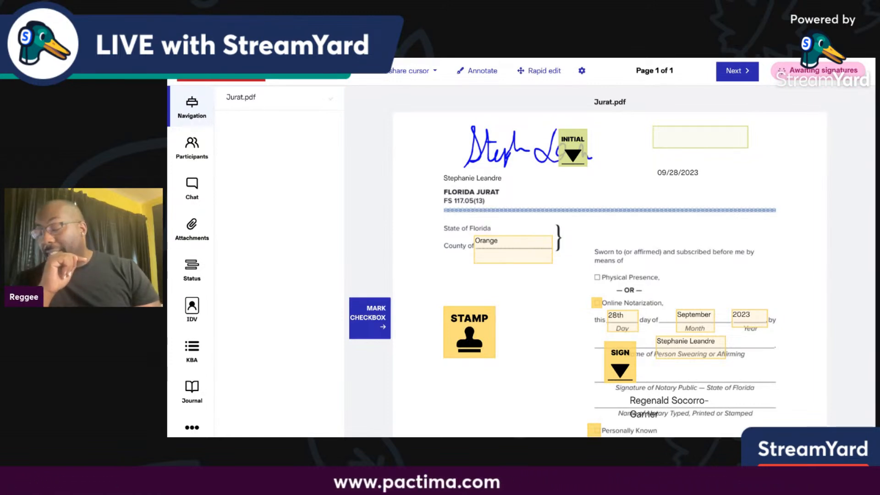
Review Jurat.pdf, then put the live session into field editing mode from the More options.
{"action": "scroll", "coordinate": [634, 181], "scroll_direction": "down", "scroll_amount": 6}
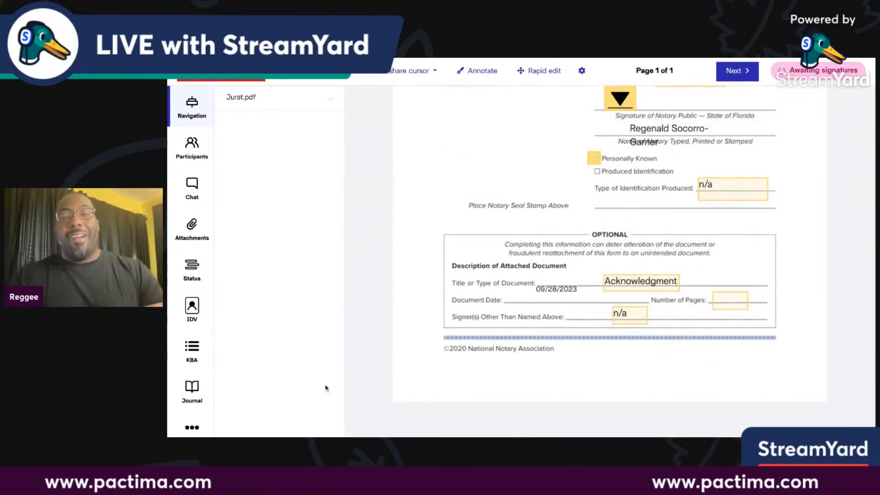
{"action": "scroll", "coordinate": [483, 155], "scroll_direction": "up", "scroll_amount": 6}
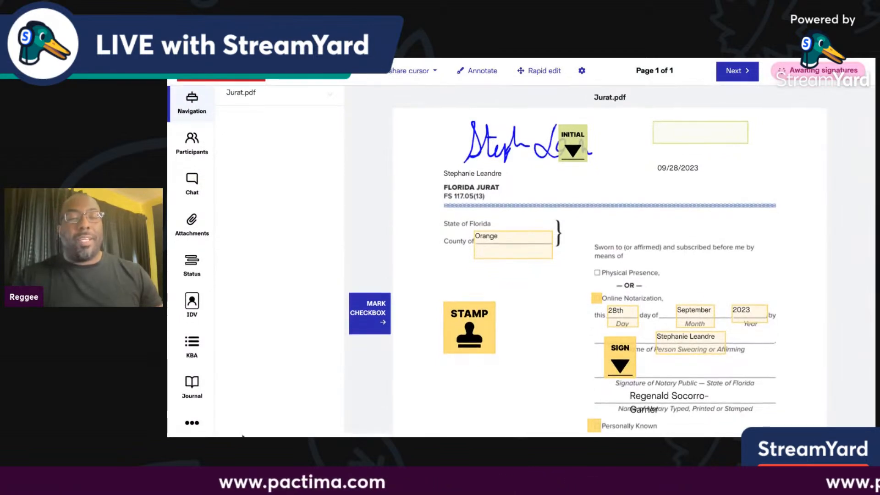
{"action": "left_click", "coordinate": [192, 427]}
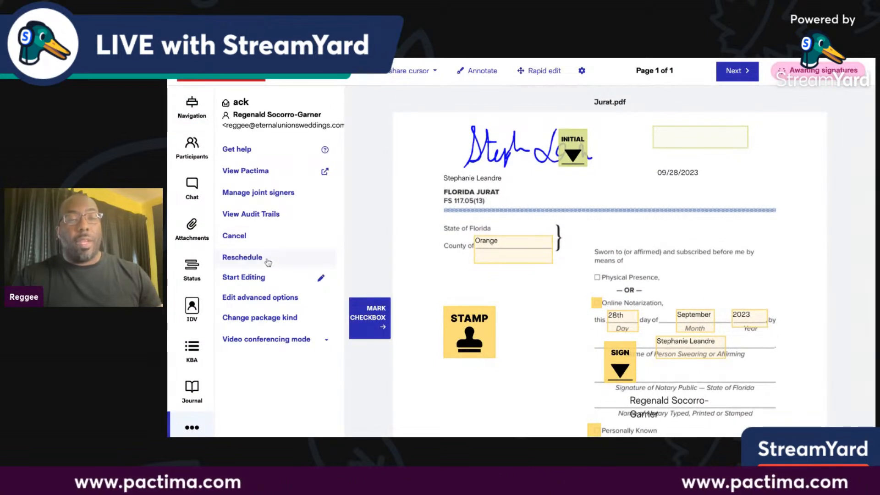
{"action": "left_click", "coordinate": [264, 277]}
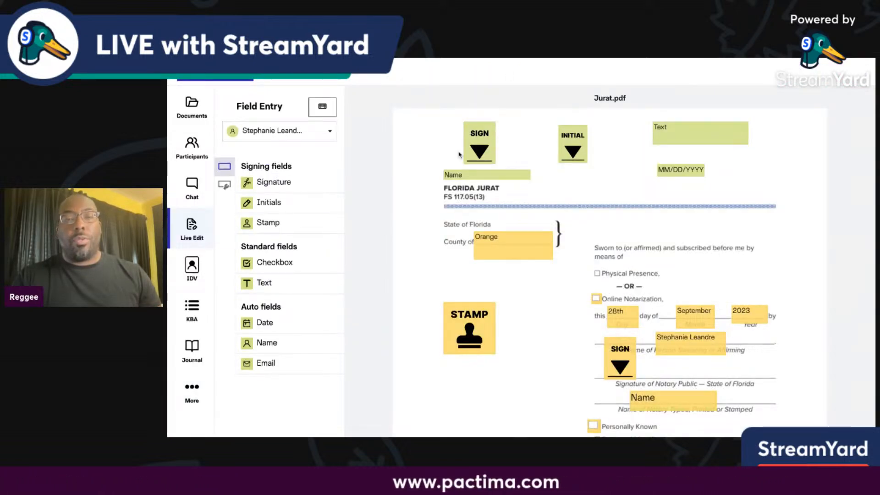
Move the SIGN field to the top-left and the INITIAL field beside the date, then exit editing.
{"action": "left_click_drag", "start_coordinate": [475, 149], "coordinate": [419, 142]}
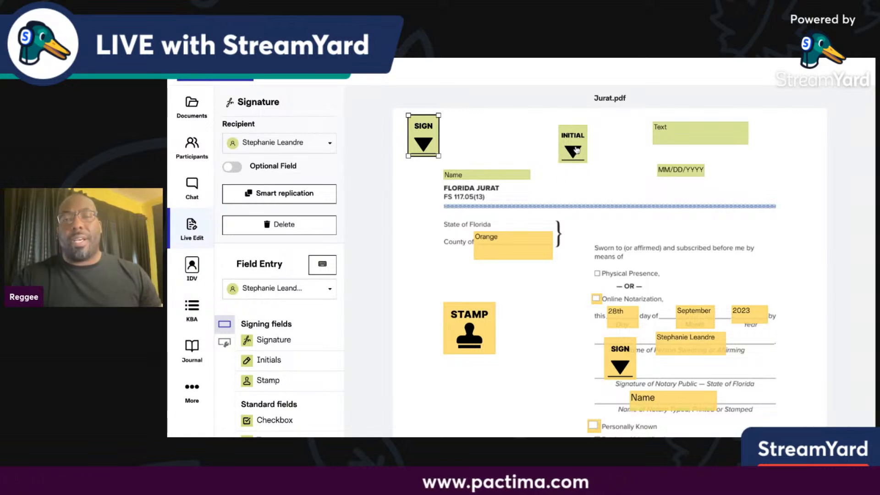
{"action": "left_click", "coordinate": [584, 160]}
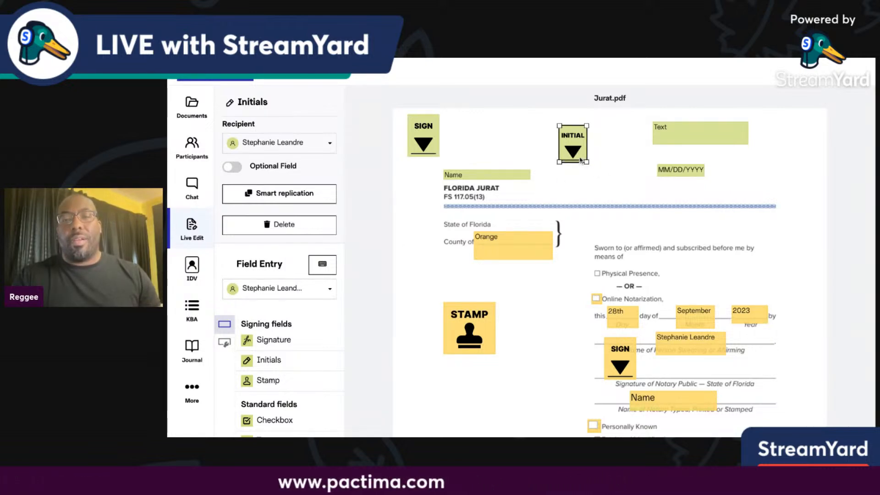
{"action": "left_click_drag", "start_coordinate": [584, 153], "coordinate": [630, 187]}
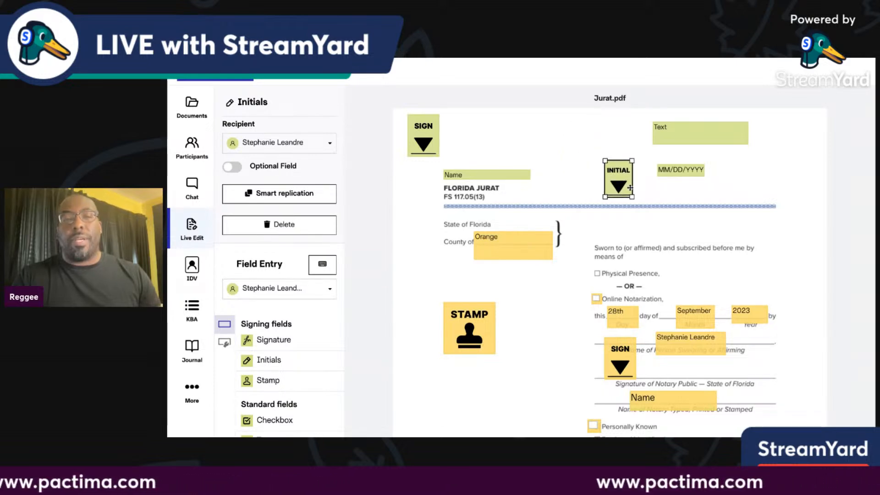
{"action": "left_click", "coordinate": [225, 81]}
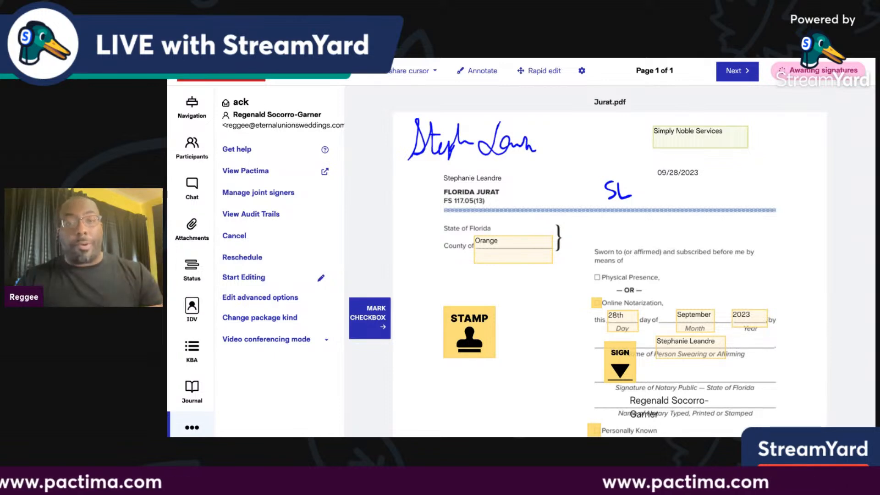
Mark the Online Notarization checkbox on the Florida Jurat.
{"action": "scroll", "coordinate": [525, 97], "scroll_direction": "down", "scroll_amount": 2}
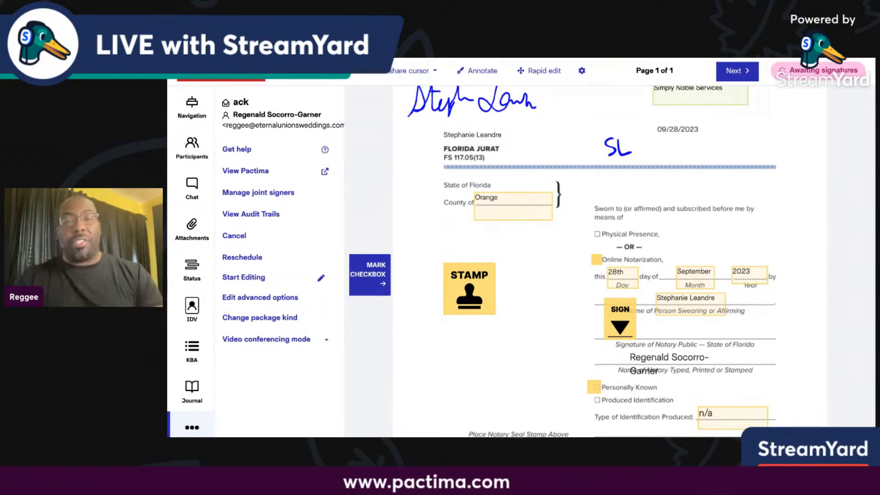
{"action": "left_click", "coordinate": [596, 260]}
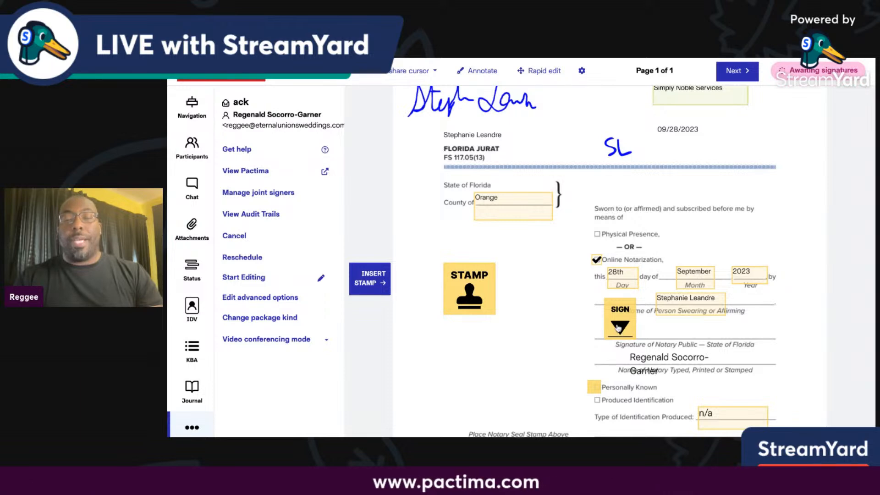
Adopt the notary's saved signature on the Signature of Notary Public line.
{"action": "left_click", "coordinate": [619, 327]}
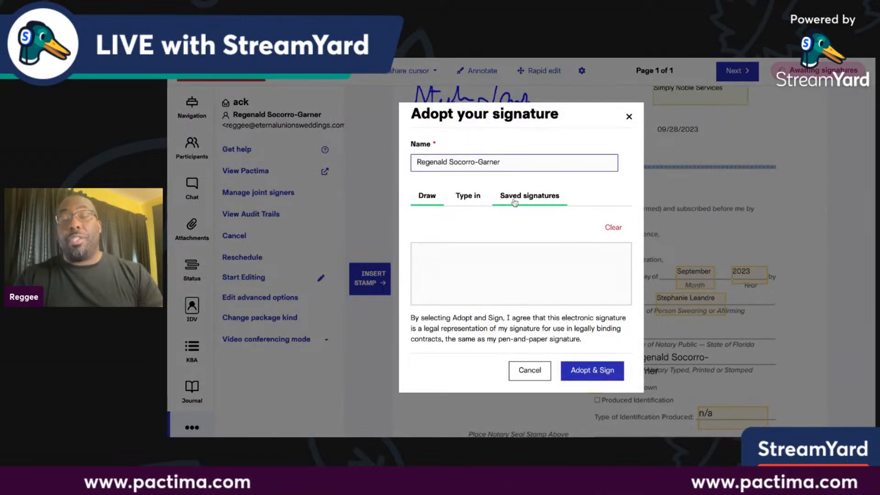
{"action": "left_click", "coordinate": [505, 320]}
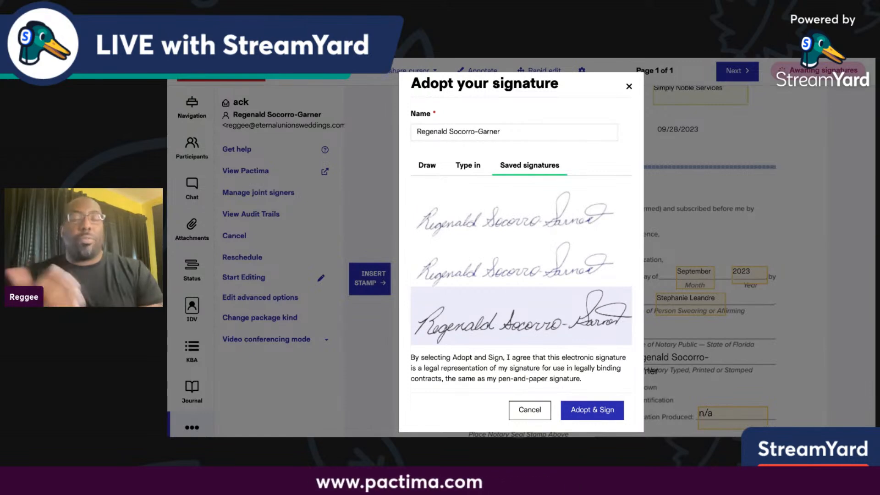
{"action": "left_click", "coordinate": [596, 404]}
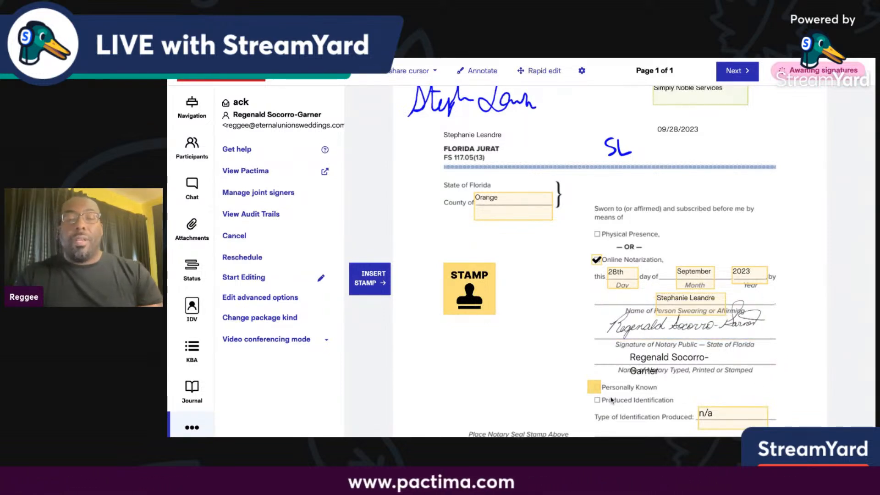
Place the first, smaller notary stamp in the STAMP field.
{"action": "scroll", "coordinate": [508, 349], "scroll_direction": "down", "scroll_amount": 1}
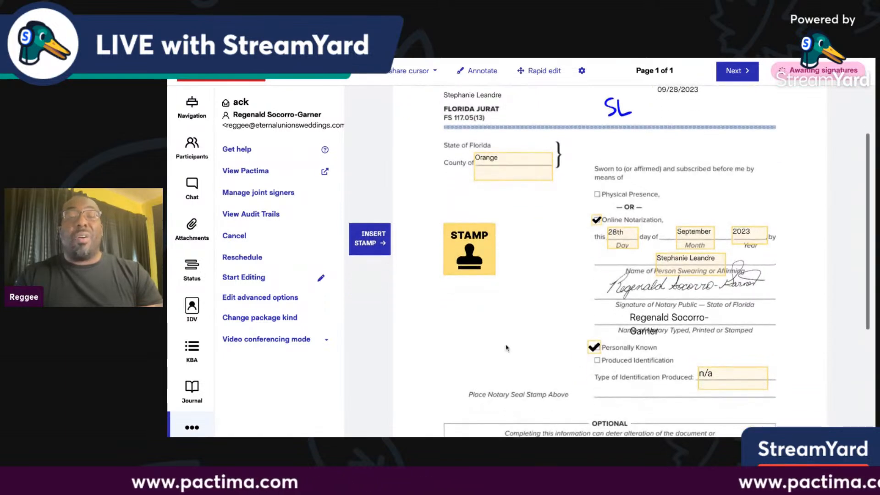
{"action": "left_click", "coordinate": [461, 261]}
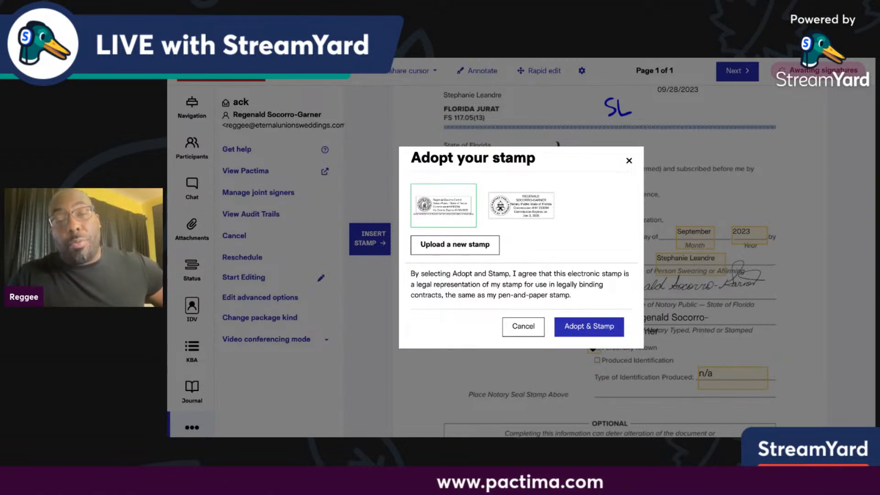
{"action": "left_click", "coordinate": [589, 327]}
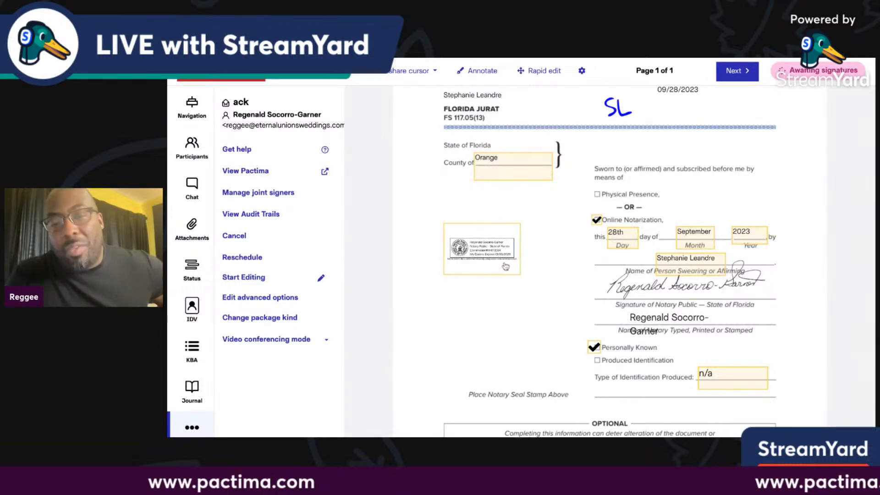
Remove that stamp and adopt the larger State of Florida notary seal instead.
{"action": "mouse_move", "coordinate": [506, 271]}
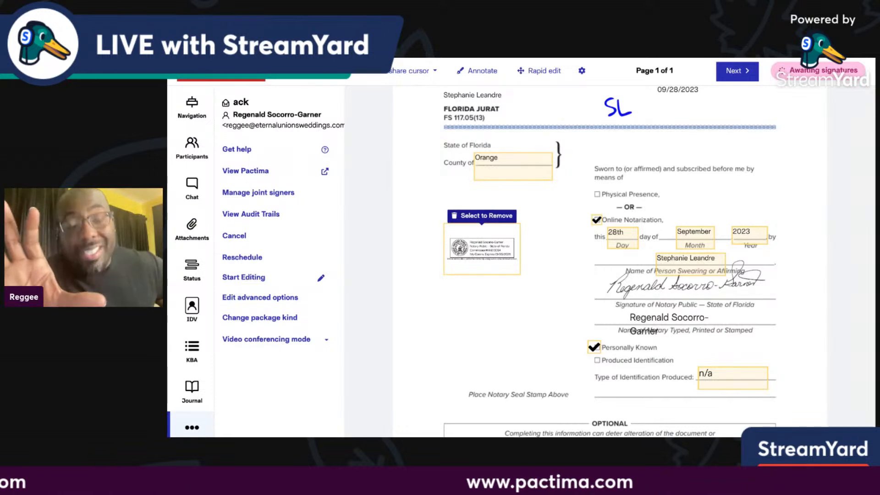
{"action": "scroll", "coordinate": [512, 286], "scroll_direction": "down", "scroll_amount": 1}
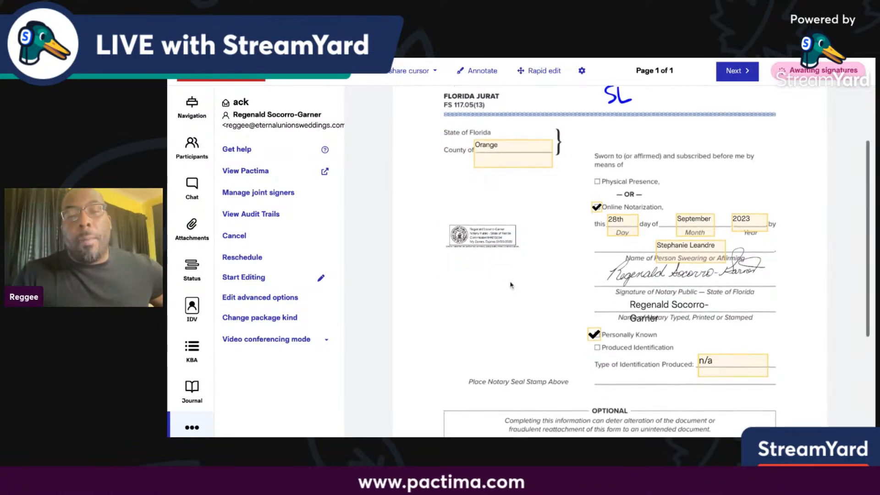
{"action": "left_click", "coordinate": [505, 250]}
{"action": "left_click", "coordinate": [504, 251]}
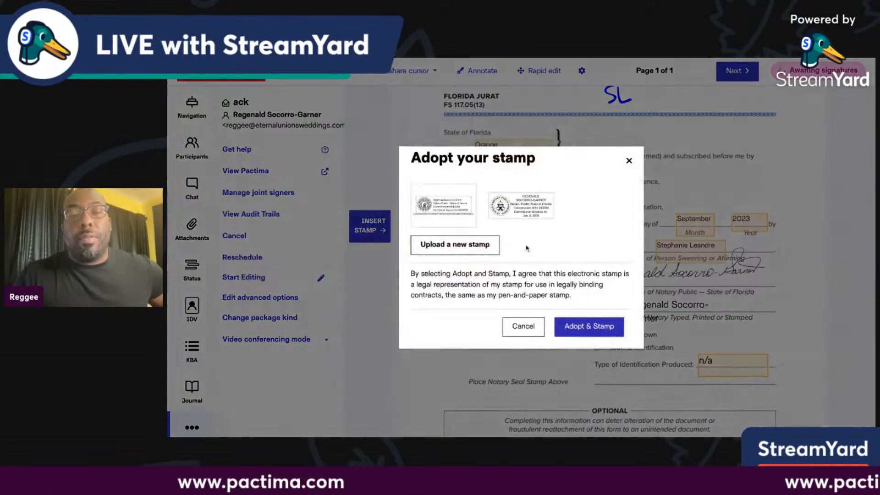
{"action": "left_click", "coordinate": [525, 206]}
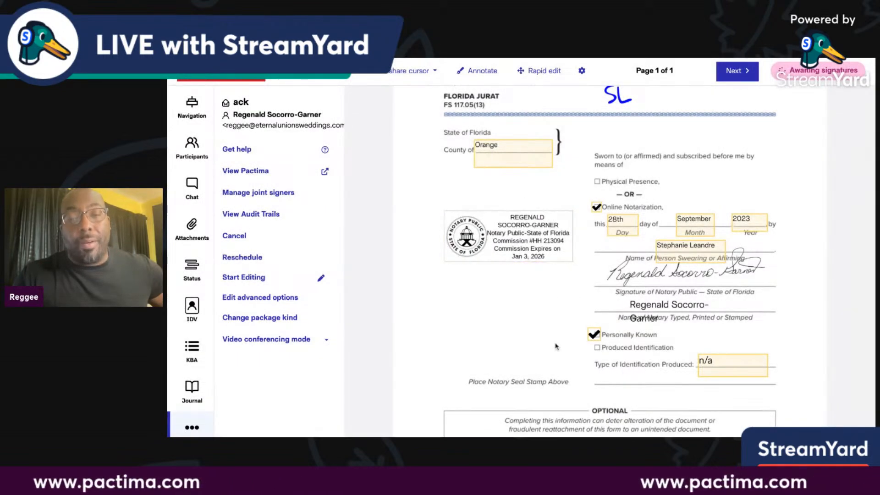
{"action": "scroll", "coordinate": [557, 347], "scroll_direction": "down", "scroll_amount": 4}
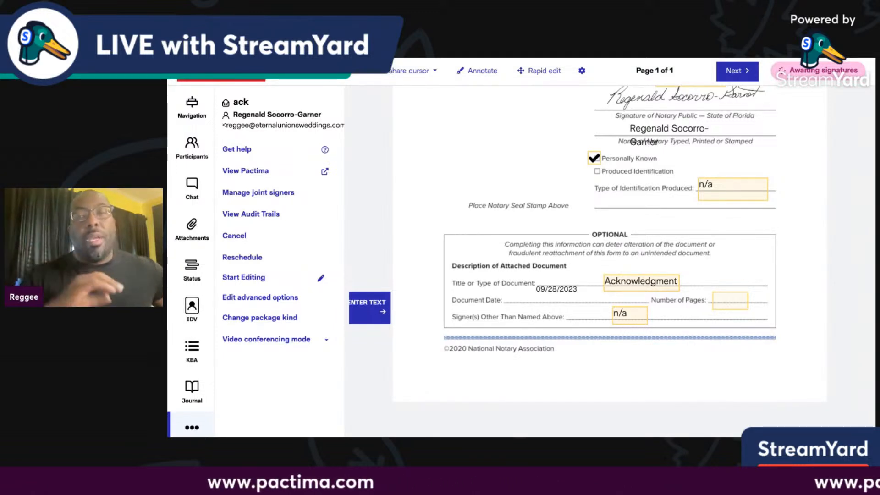
Enter 1 in the OPTIONAL Number of Pages field and advance past the last field.
{"action": "scroll", "coordinate": [558, 376], "scroll_direction": "up", "scroll_amount": 1}
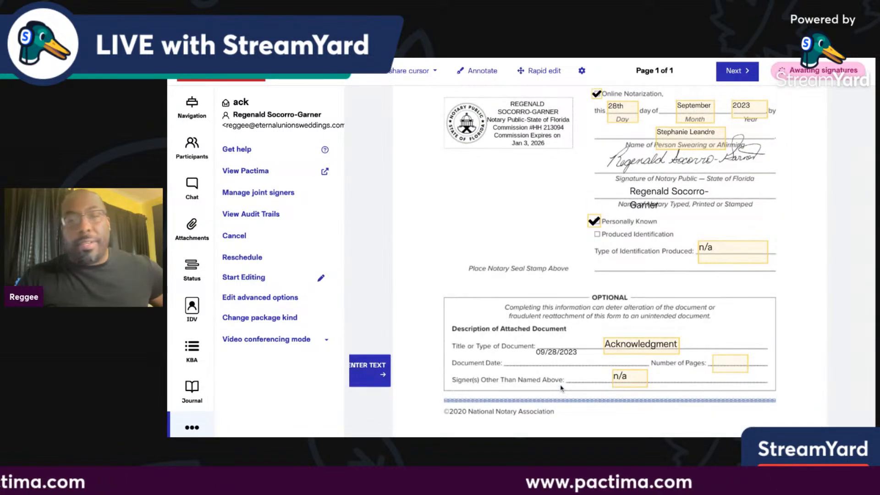
{"action": "scroll", "coordinate": [561, 388], "scroll_direction": "up", "scroll_amount": 3}
{"action": "scroll", "coordinate": [609, 261], "scroll_direction": "up", "scroll_amount": 1}
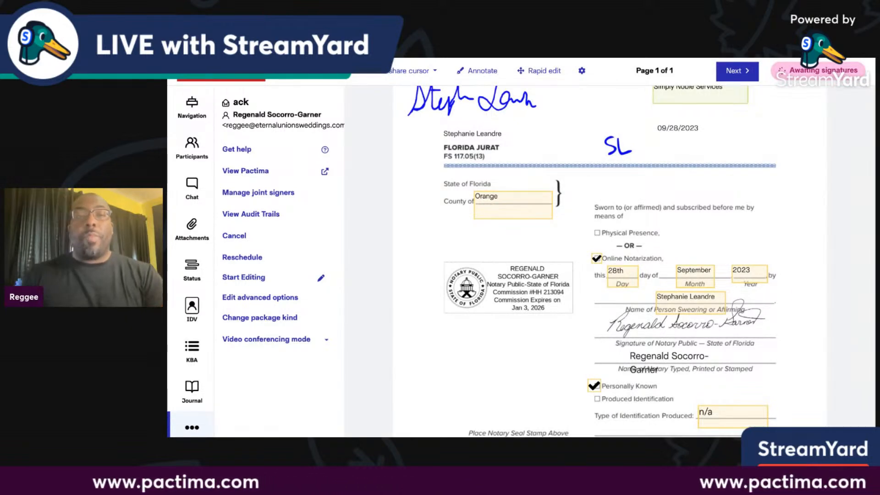
{"action": "scroll", "coordinate": [641, 398], "scroll_direction": "down", "scroll_amount": 2}
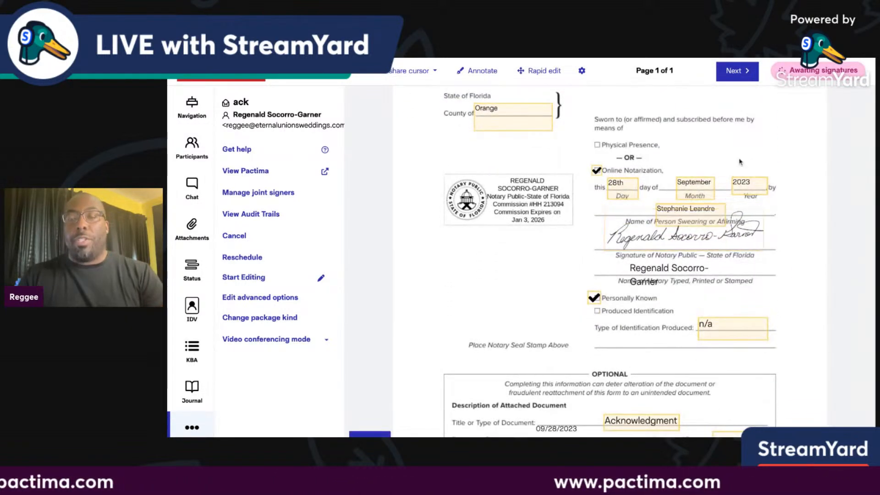
{"action": "scroll", "coordinate": [522, 290], "scroll_direction": "down", "scroll_amount": 3}
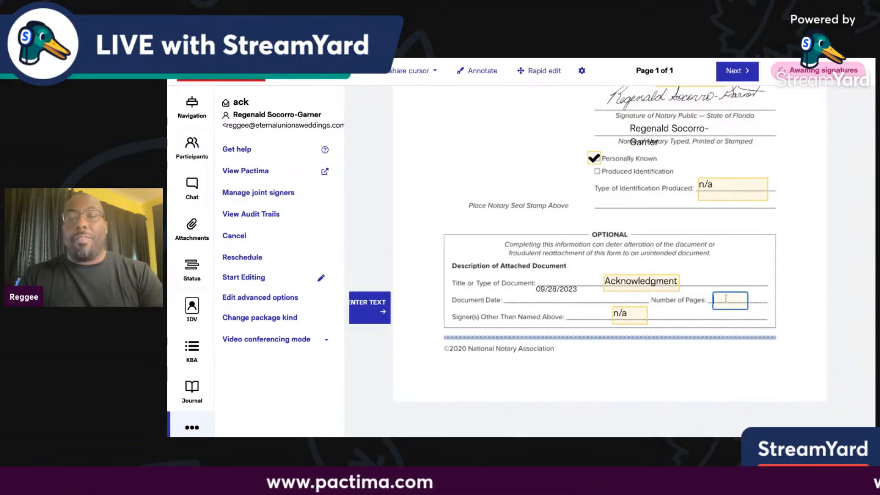
{"action": "type", "text": "1"}
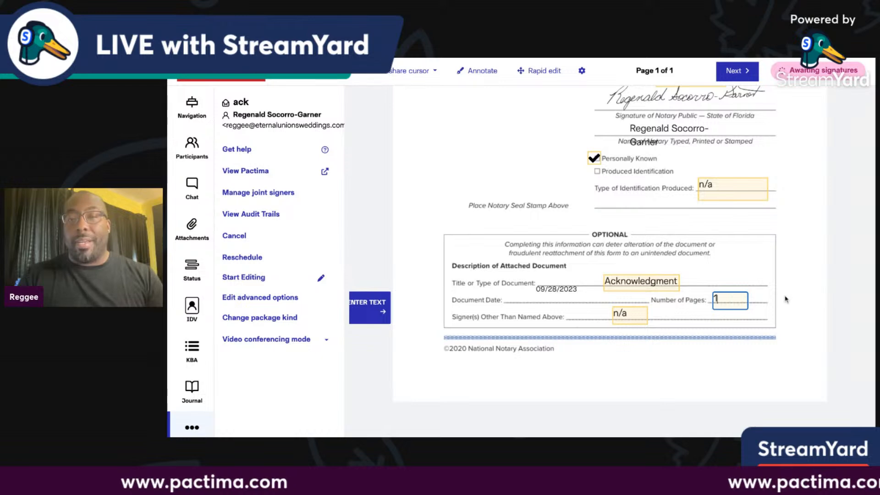
{"action": "left_click", "coordinate": [742, 73]}
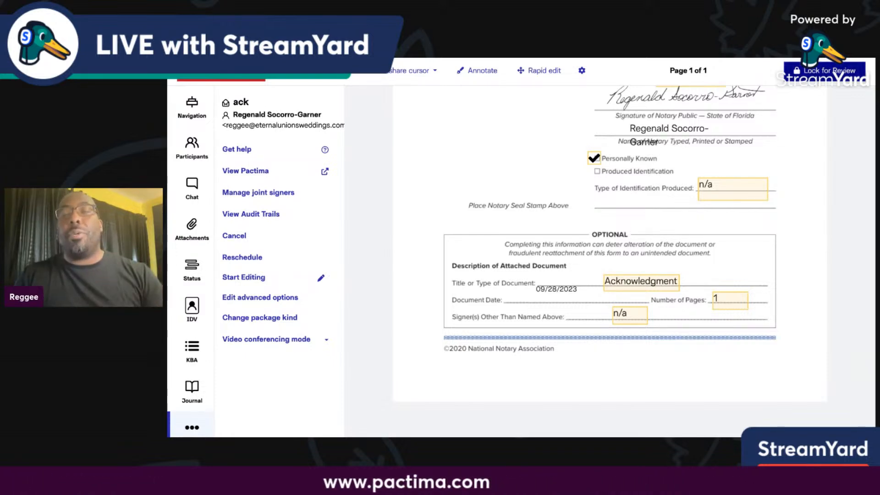
Confirm Lock for Review and scroll through the locked Jurat.pdf.
{"action": "left_click", "coordinate": [825, 70]}
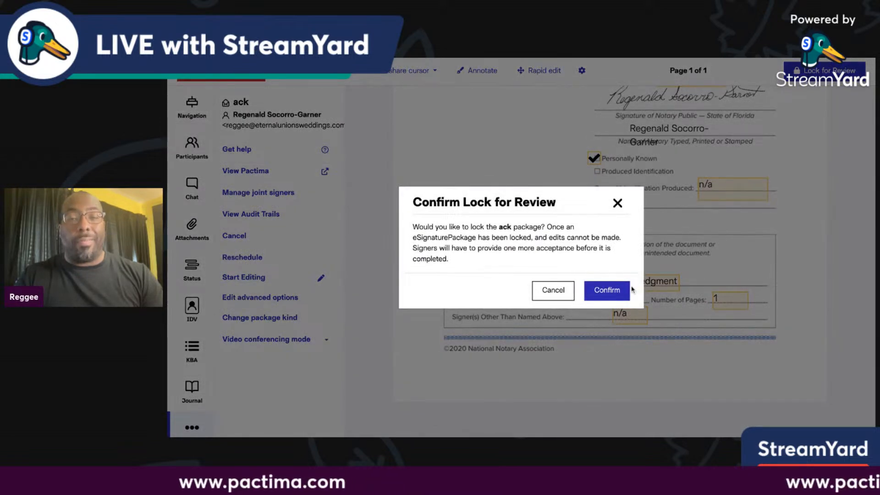
{"action": "left_click", "coordinate": [629, 290]}
{"action": "scroll", "coordinate": [651, 298], "scroll_direction": "up", "scroll_amount": 5}
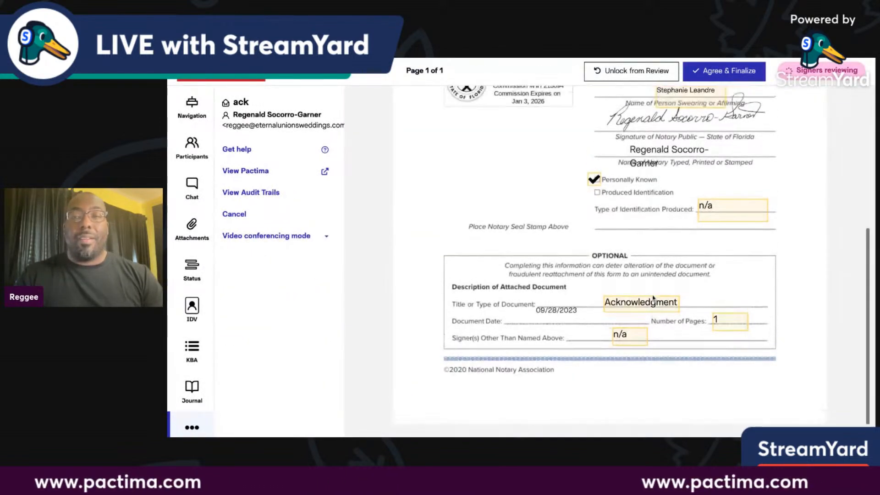
{"action": "scroll", "coordinate": [654, 302], "scroll_direction": "up", "scroll_amount": 3}
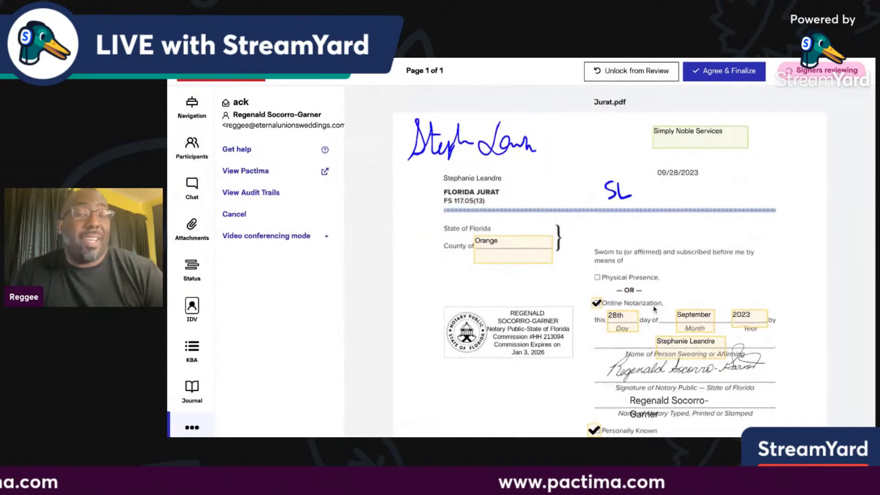
{"action": "scroll", "coordinate": [655, 305], "scroll_direction": "down", "scroll_amount": 1}
{"action": "scroll", "coordinate": [655, 310], "scroll_direction": "up", "scroll_amount": 1}
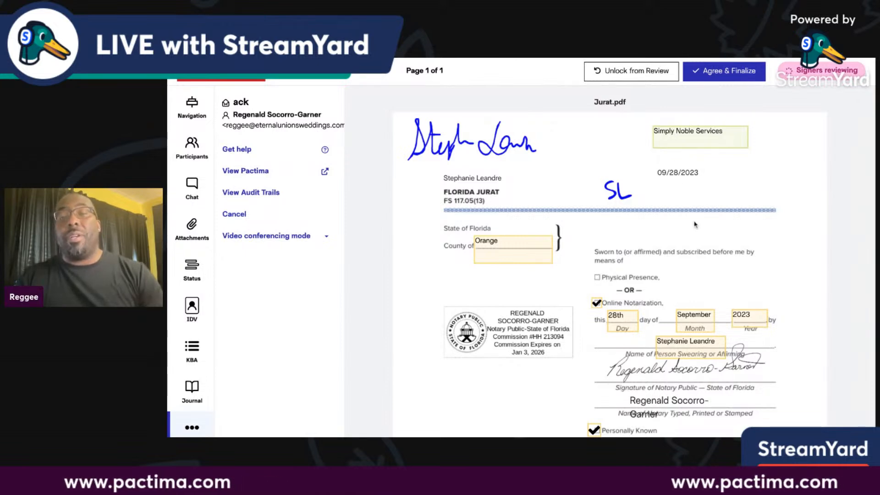
{"action": "scroll", "coordinate": [501, 179], "scroll_direction": "down", "scroll_amount": 1}
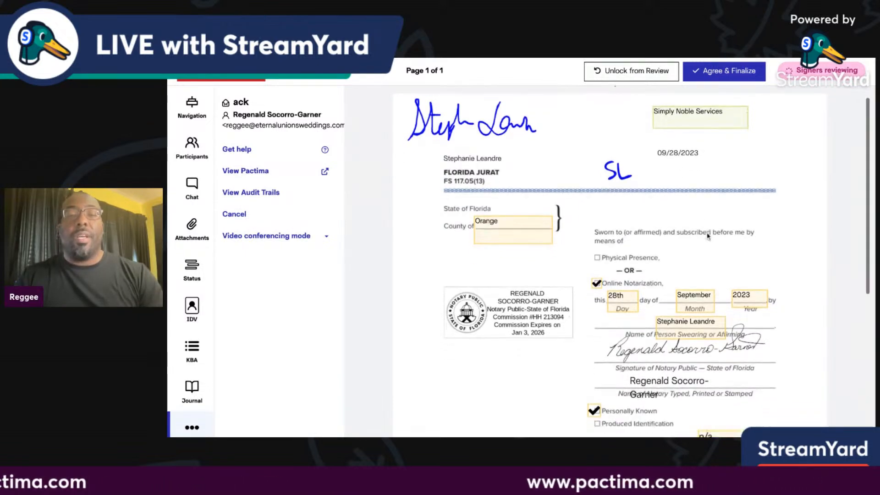
{"action": "scroll", "coordinate": [692, 316], "scroll_direction": "down", "scroll_amount": 2}
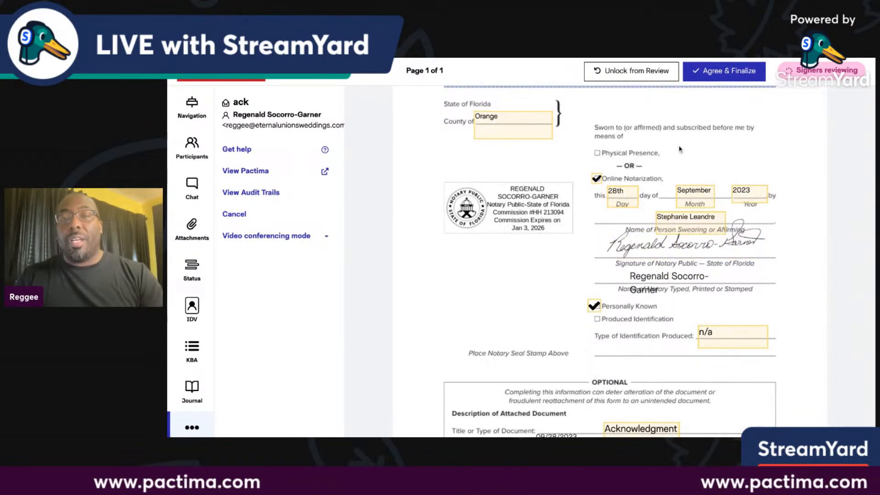
Unlock the package from review and return to field editing mode.
{"action": "left_click", "coordinate": [644, 71]}
{"action": "left_click", "coordinate": [606, 291]}
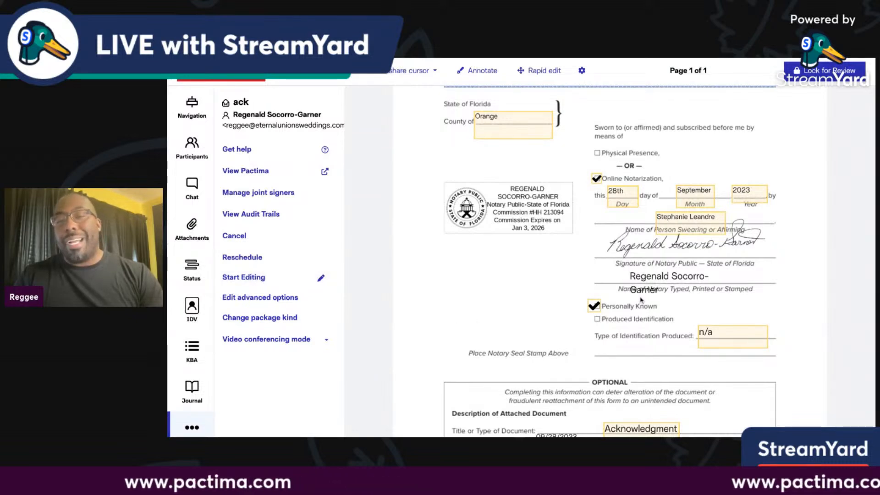
{"action": "left_click", "coordinate": [253, 278]}
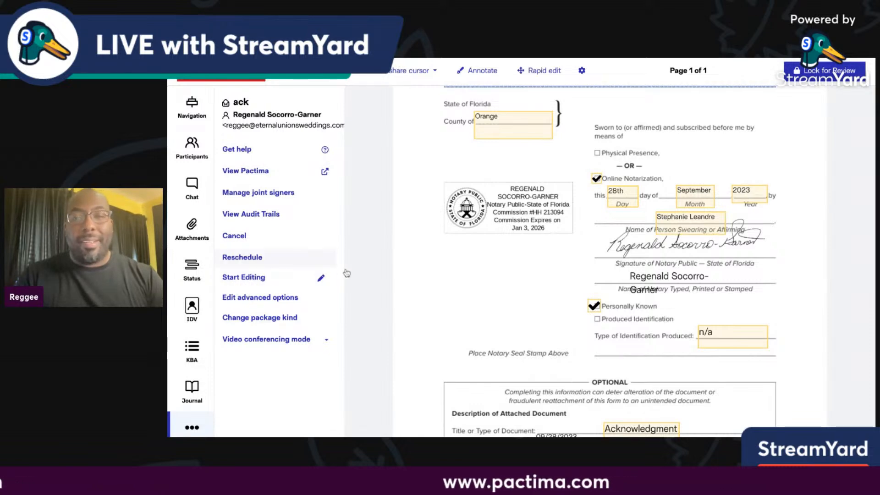
Drag the notary's printed name field wider so the name fits on one line.
{"action": "scroll", "coordinate": [670, 294], "scroll_direction": "down", "scroll_amount": 2}
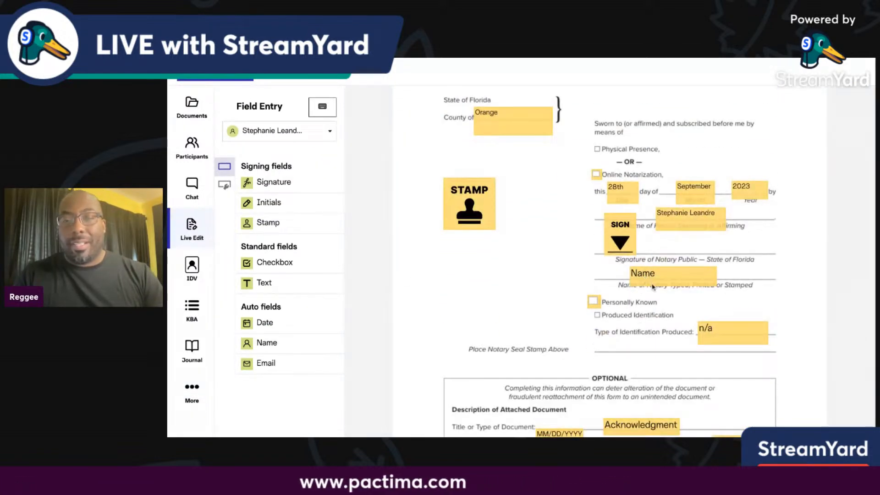
{"action": "left_click", "coordinate": [664, 278]}
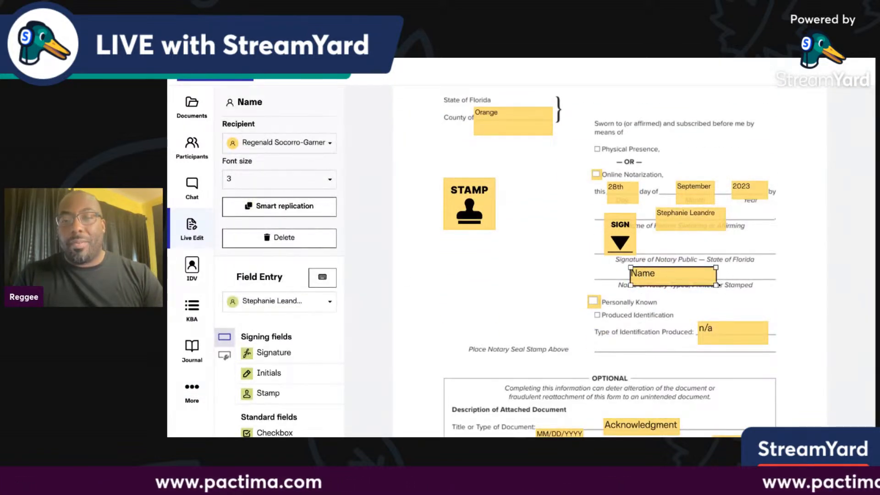
{"action": "left_click_drag", "start_coordinate": [716, 285], "coordinate": [756, 286]}
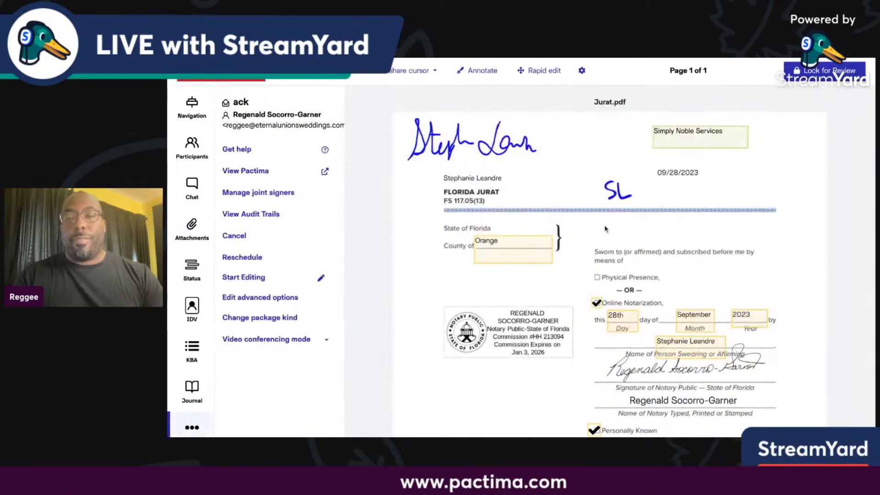
{"action": "scroll", "coordinate": [667, 303], "scroll_direction": "down", "scroll_amount": 3}
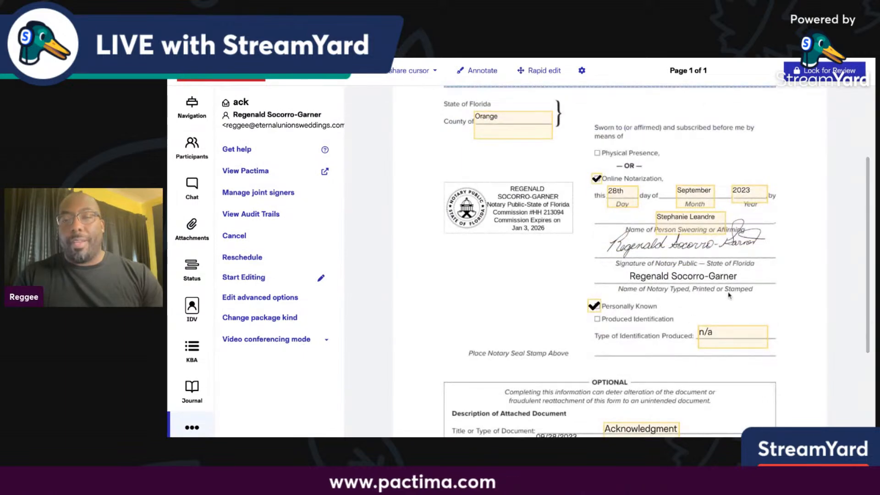
{"action": "scroll", "coordinate": [718, 382], "scroll_direction": "up", "scroll_amount": 3}
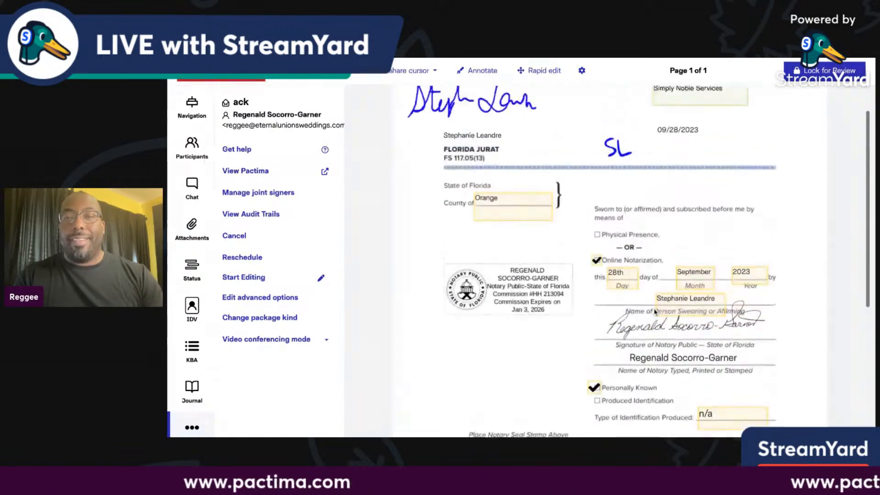
Re-lock for review, agree and finalize the package, then end the notarization session.
{"action": "left_click", "coordinate": [825, 71]}
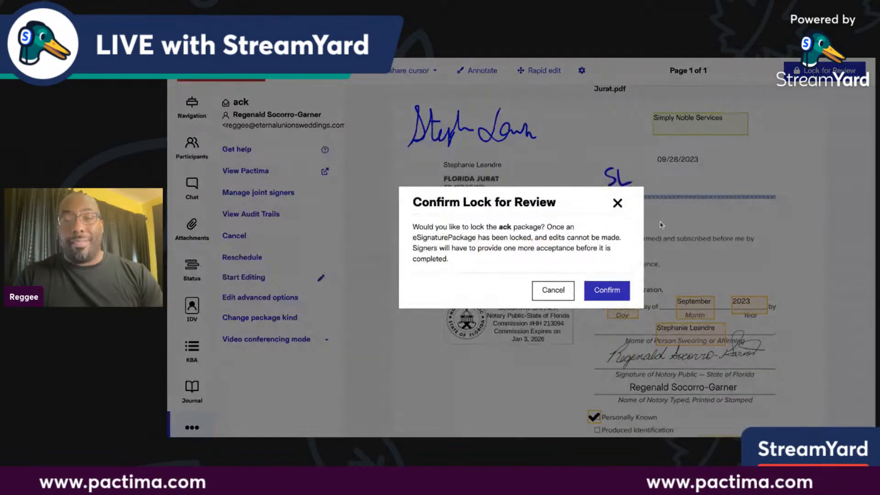
{"action": "left_click", "coordinate": [598, 293]}
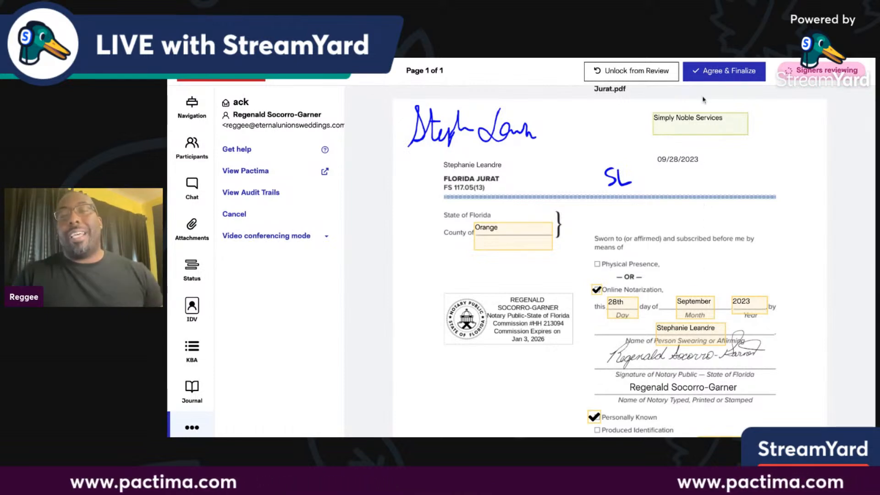
{"action": "left_click", "coordinate": [703, 76]}
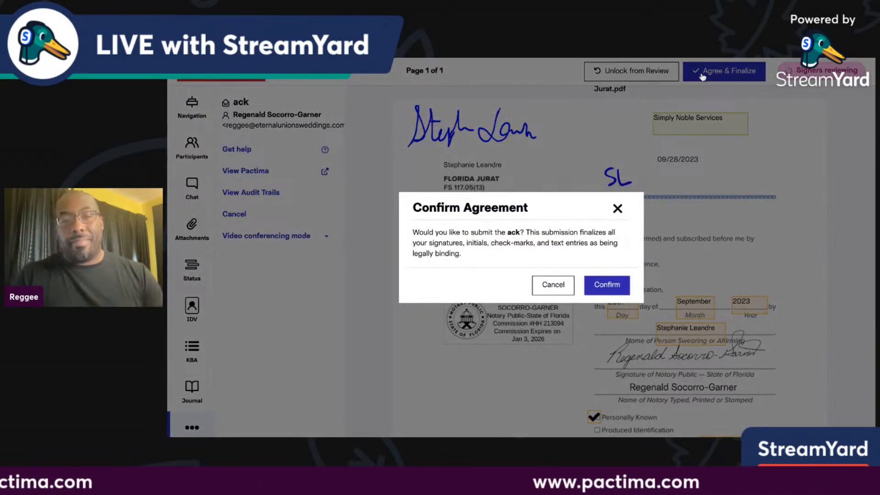
{"action": "left_click", "coordinate": [619, 285]}
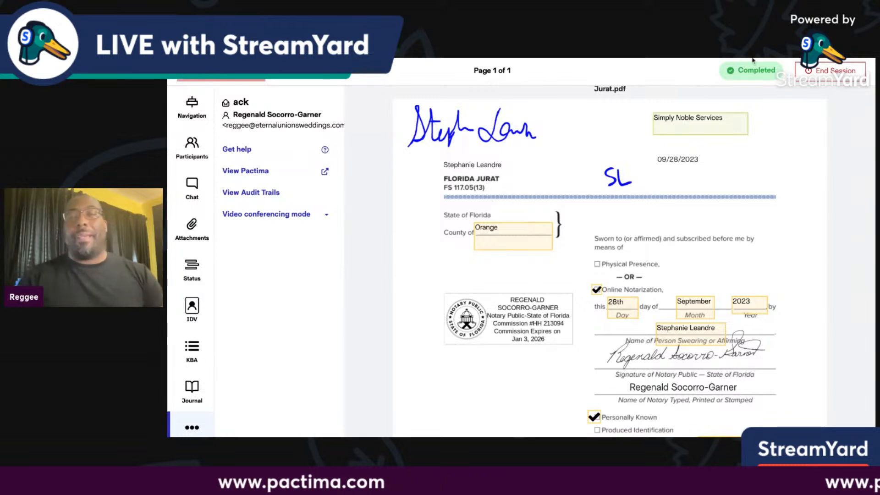
{"action": "left_click", "coordinate": [837, 71]}
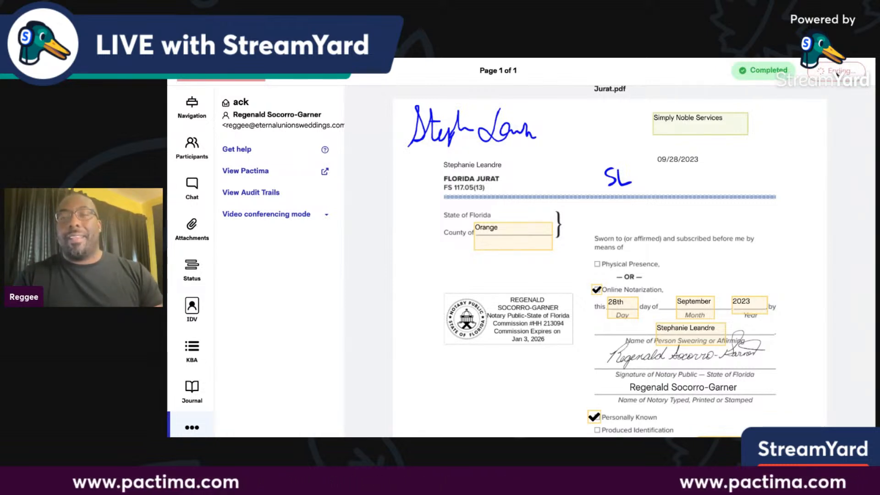